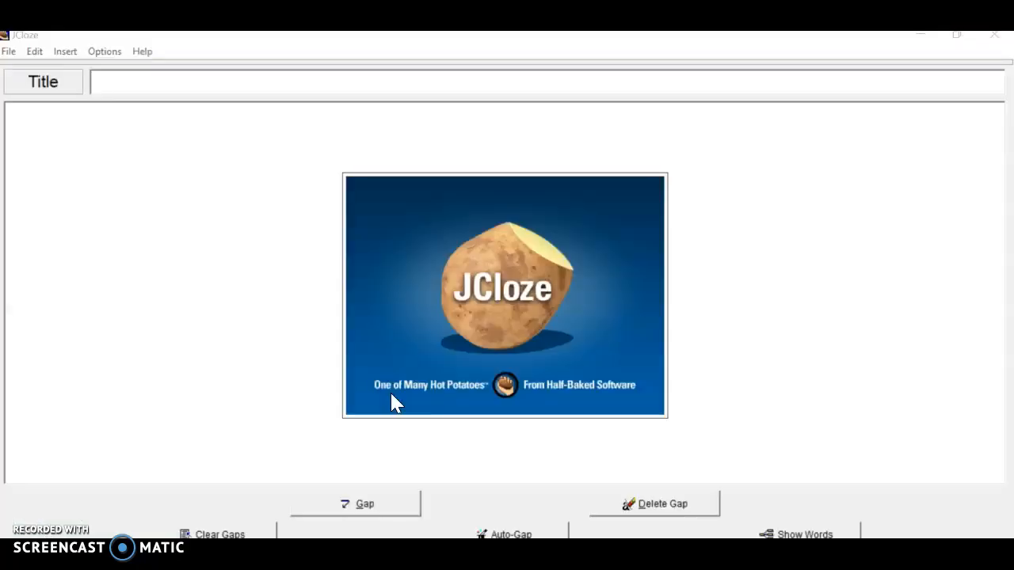
# Consult Passage 1 in the Word document Quiz 2.docx and title the JCloze exercise "Eating Techniques".
pyautogui.click(344, 379)
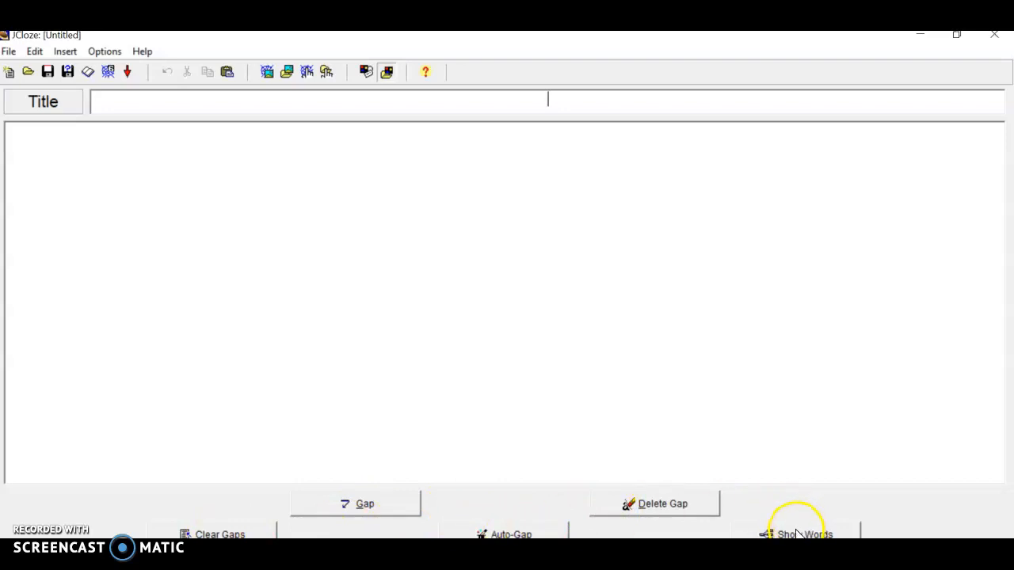
pyautogui.click(548, 101)
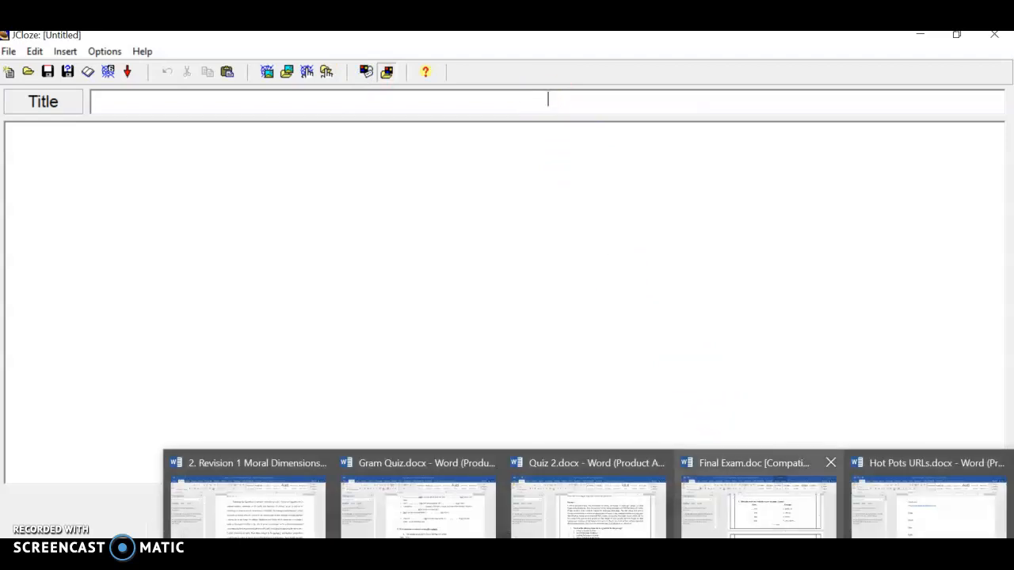
pyautogui.click(620, 529)
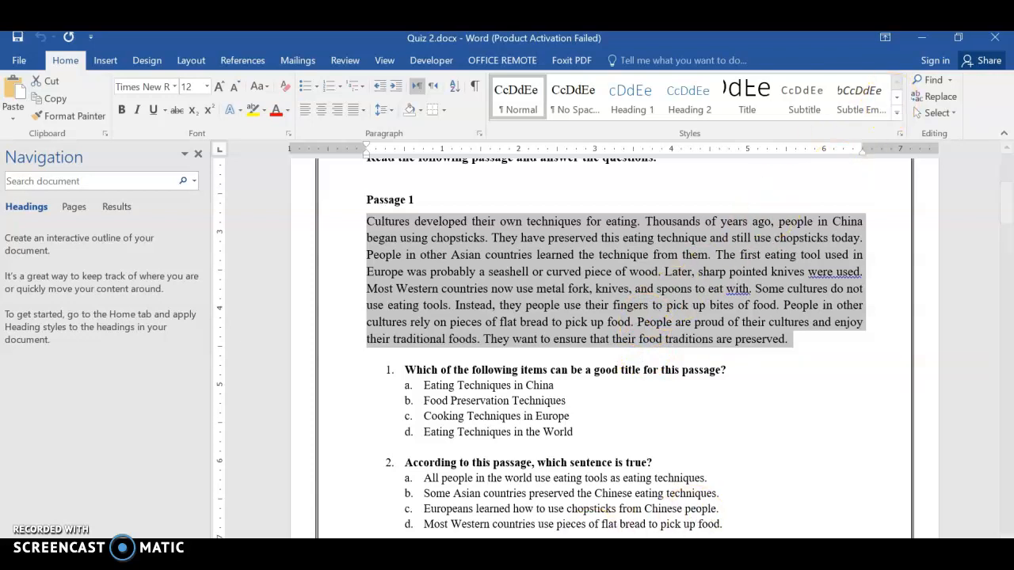
pyautogui.moveTo(461, 553)
pyautogui.click(804, 553)
pyautogui.write('Eating ')
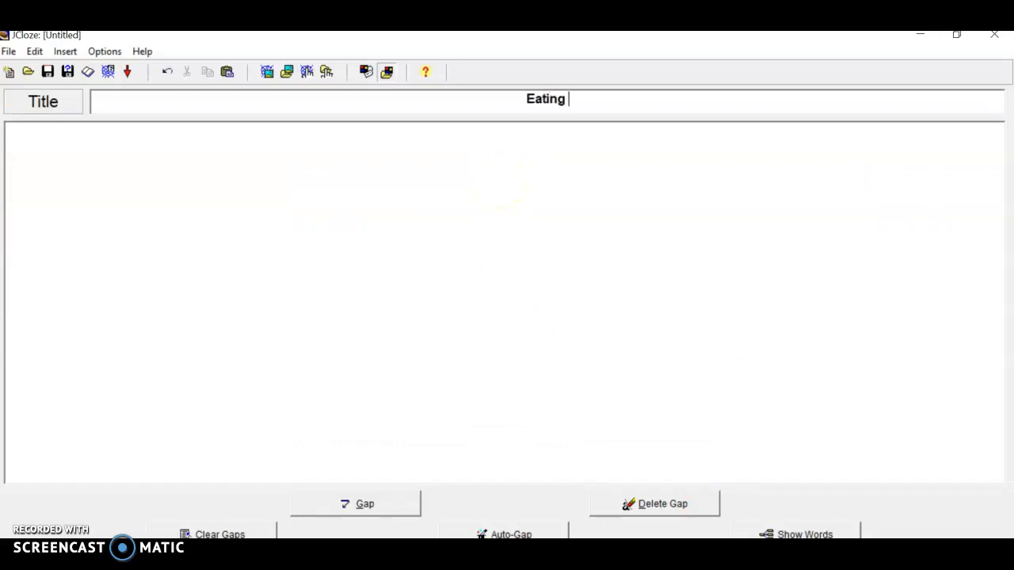
pyautogui.write('Techniques')
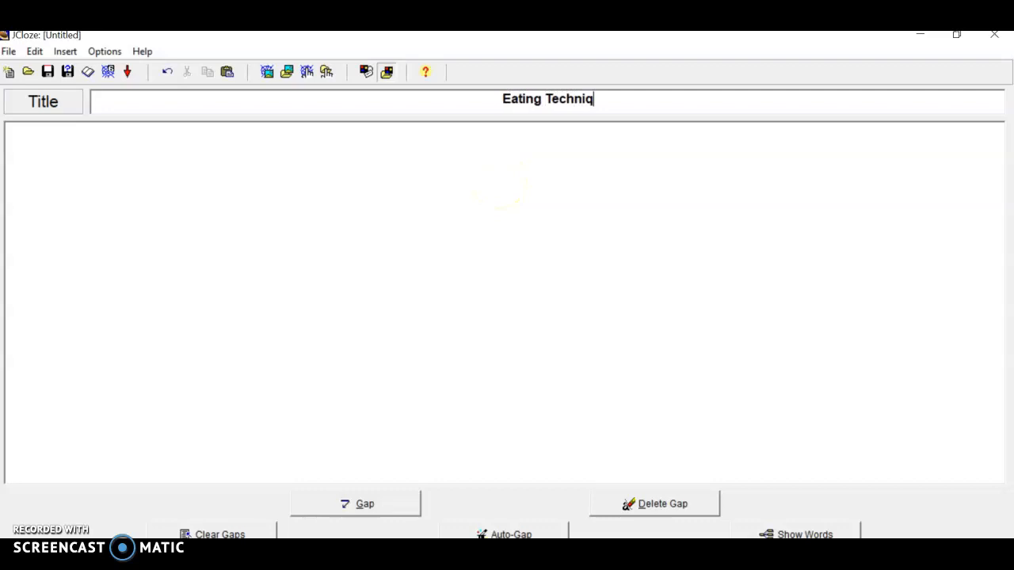
# Paste the copied Passage 1 text about cultures and their eating techniques into the body of the exercise.
pyautogui.click(262, 164)
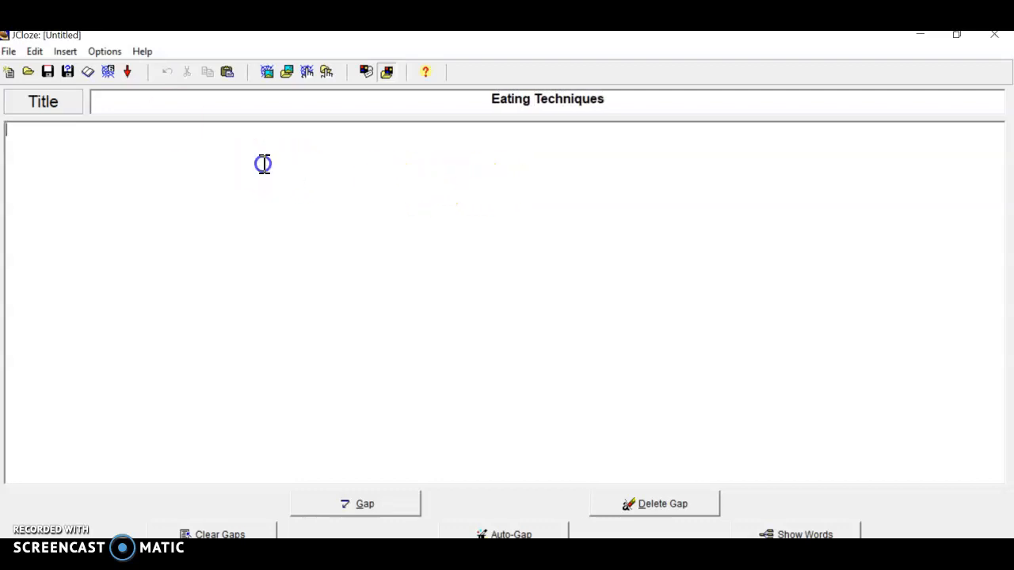
pyautogui.rightClick(262, 163)
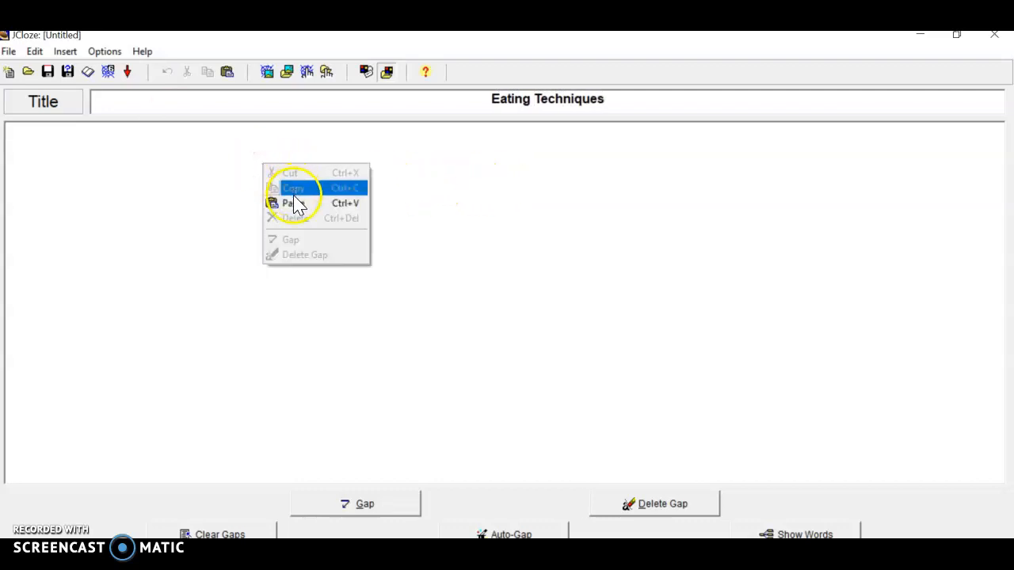
pyautogui.click(293, 203)
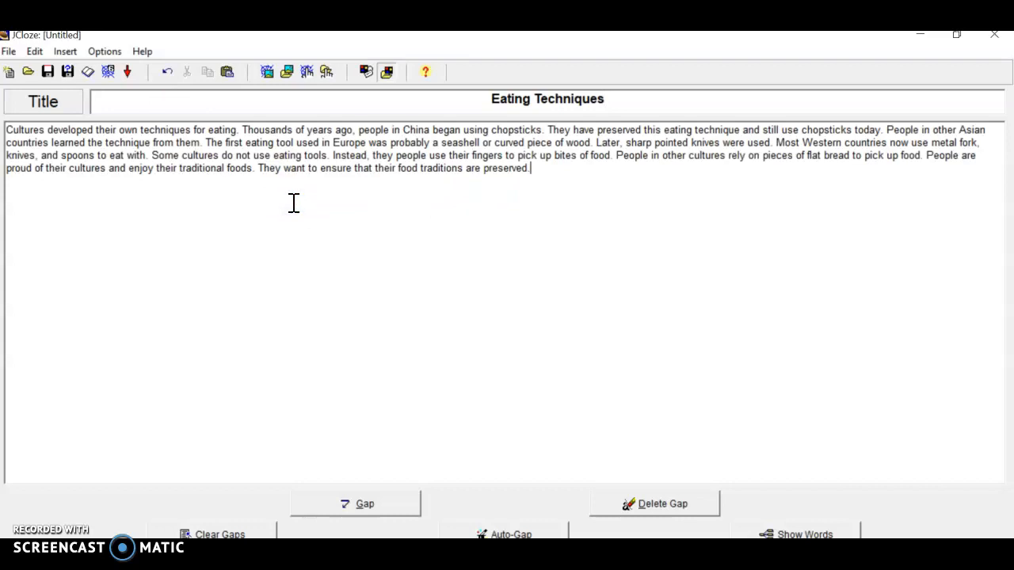
pyautogui.click(293, 209)
# Use Auto-Gap on the passage to blank every 8th word.
pyautogui.click(501, 535)
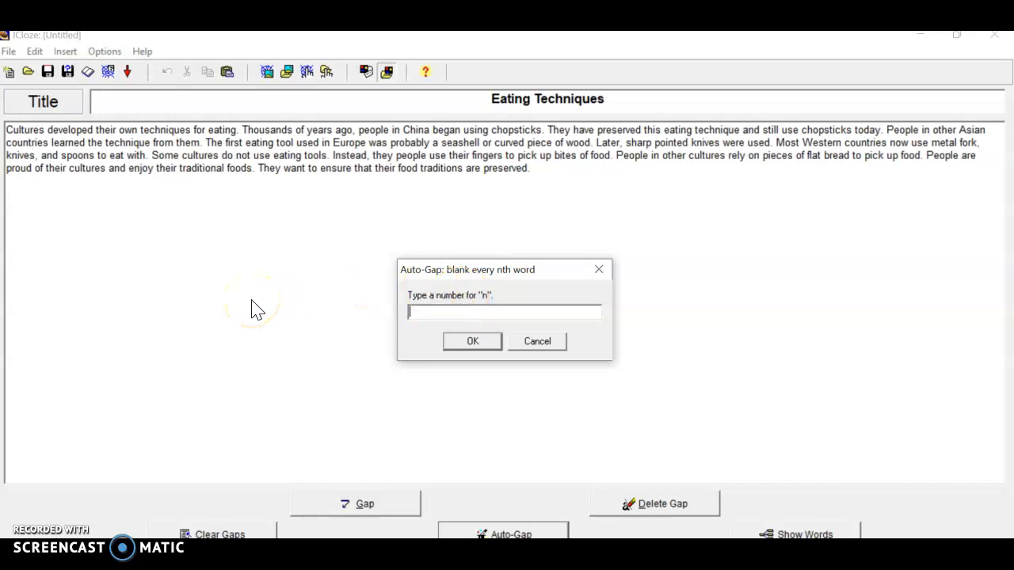
pyautogui.write('8')
pyautogui.click(467, 342)
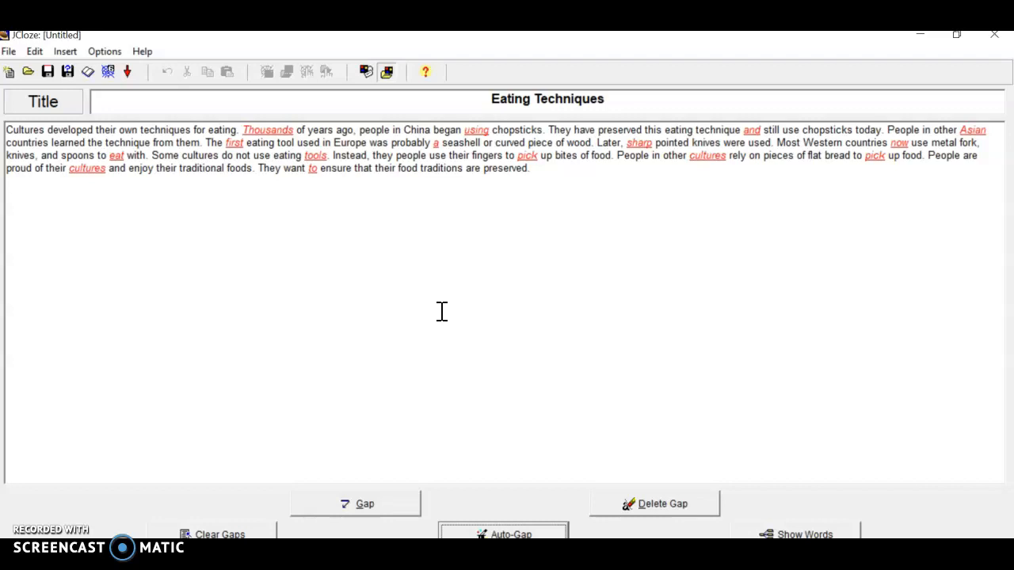
pyautogui.click(414, 287)
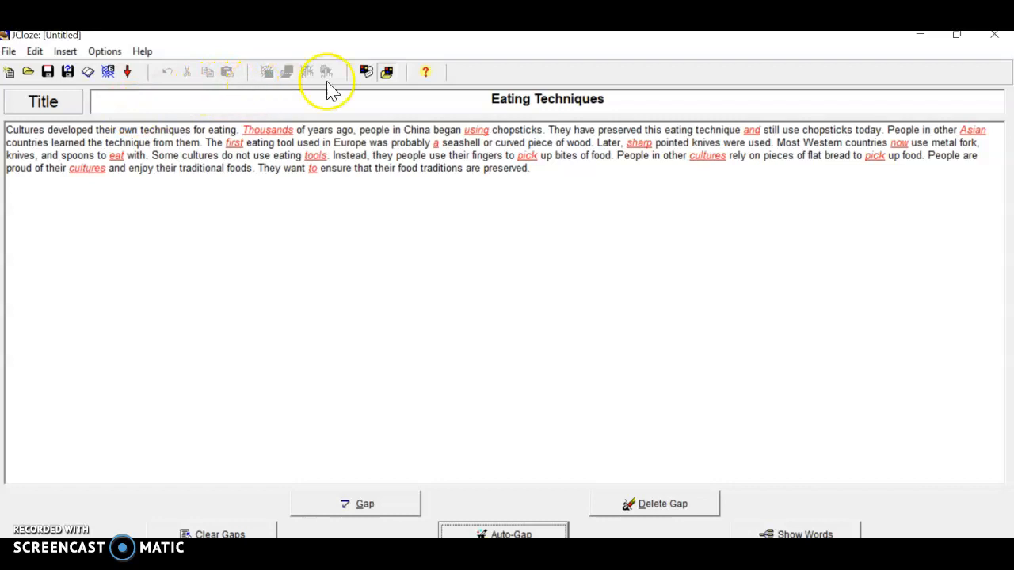
# Open the output configuration and review the titles and instructions, the prompts and feedback, and the button settings.
pyautogui.click(365, 71)
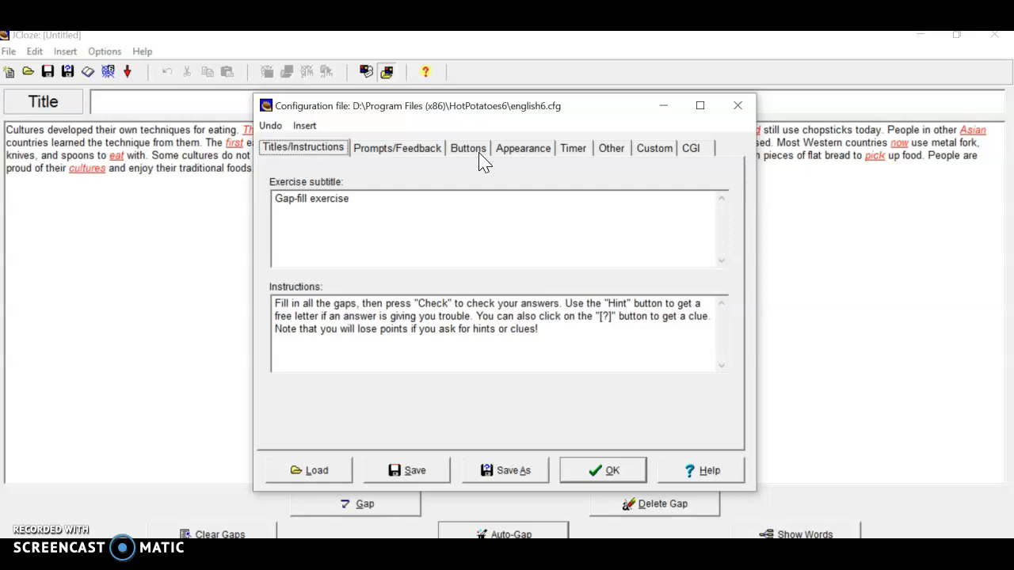
pyautogui.click(277, 165)
pyautogui.click(318, 214)
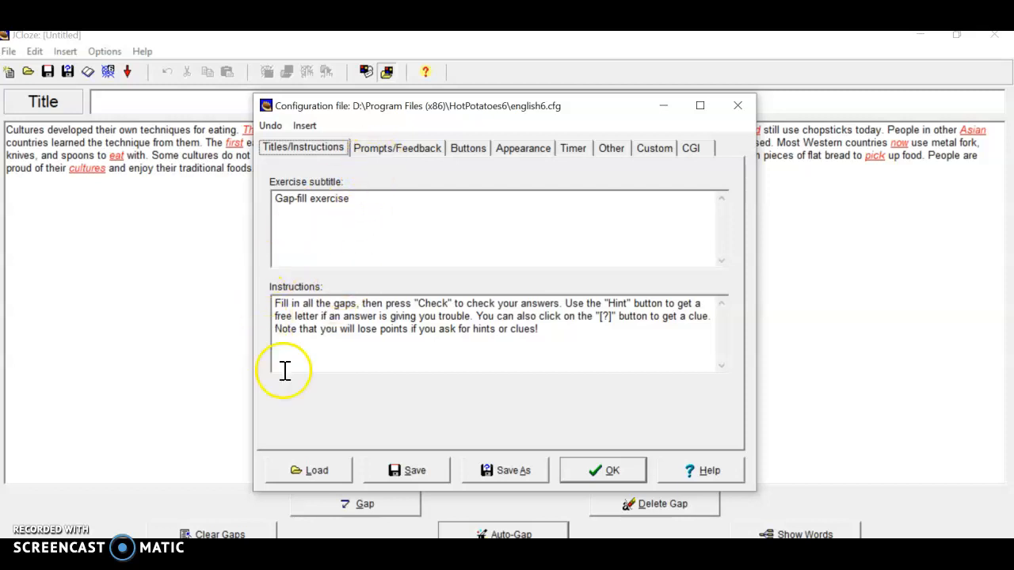
pyautogui.click(393, 150)
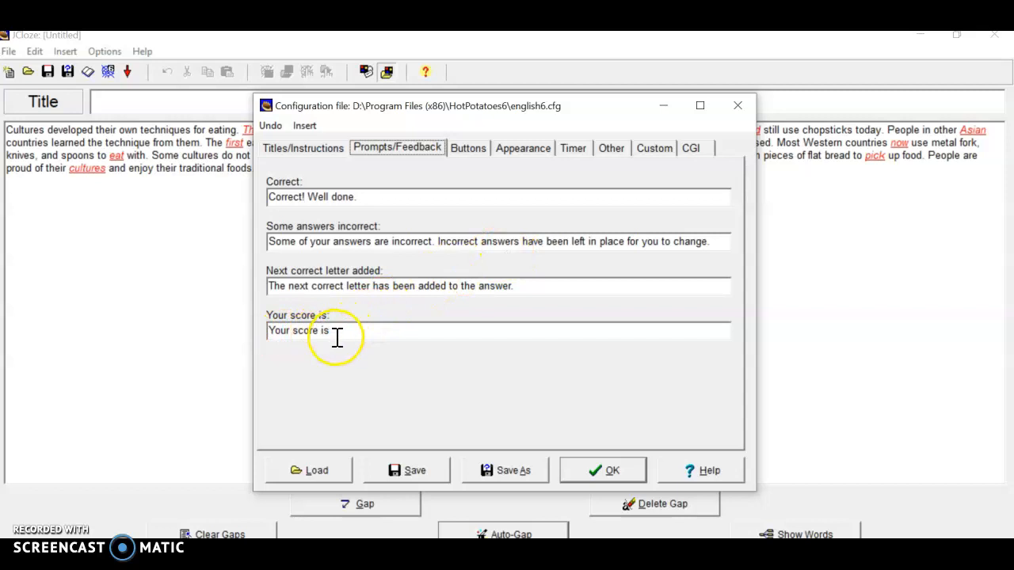
pyautogui.click(467, 152)
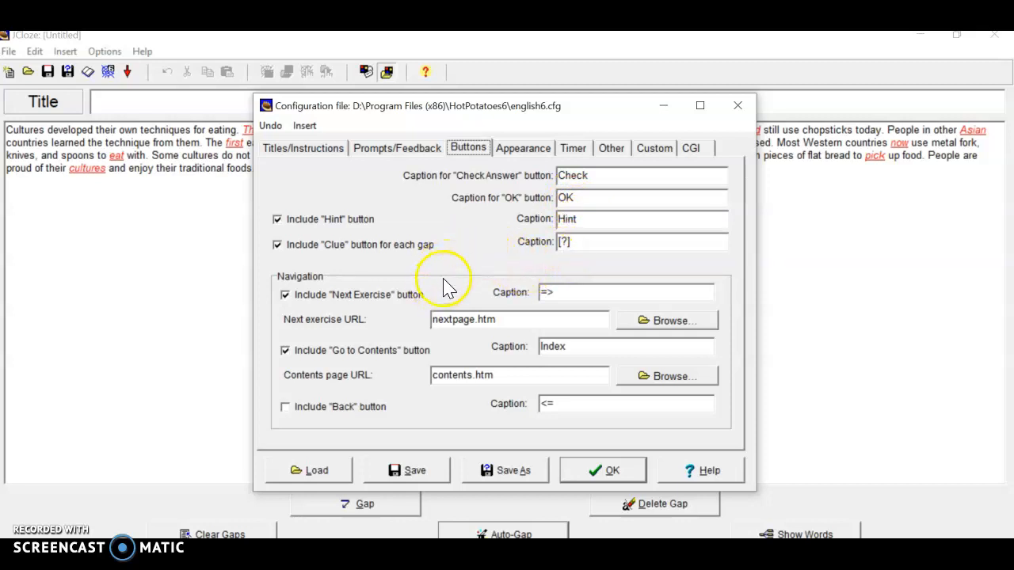
# Set the navigation bar colour in the appearance configuration to bright pink (#ff0080).
pyautogui.click(523, 152)
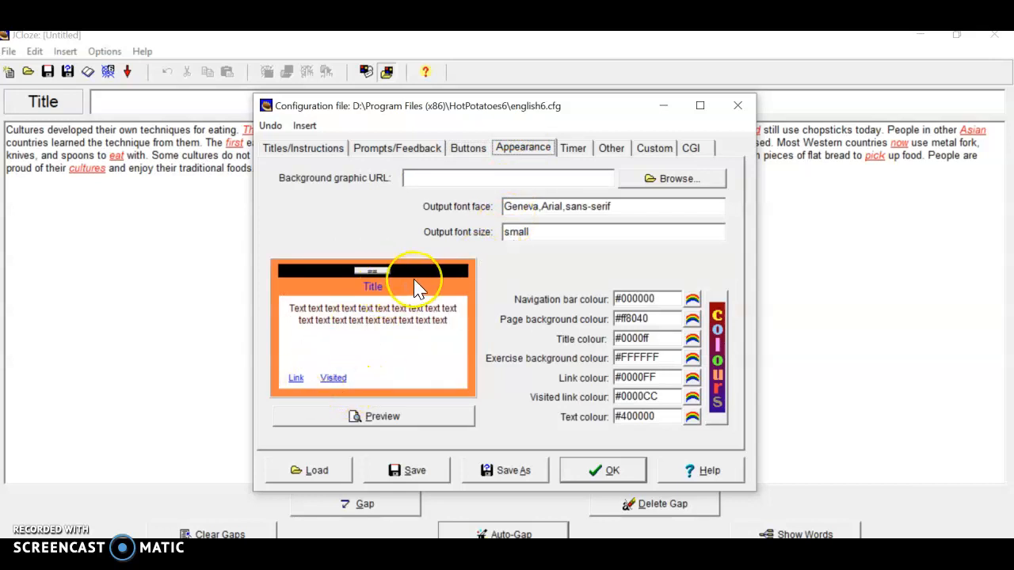
pyautogui.moveTo(414, 281)
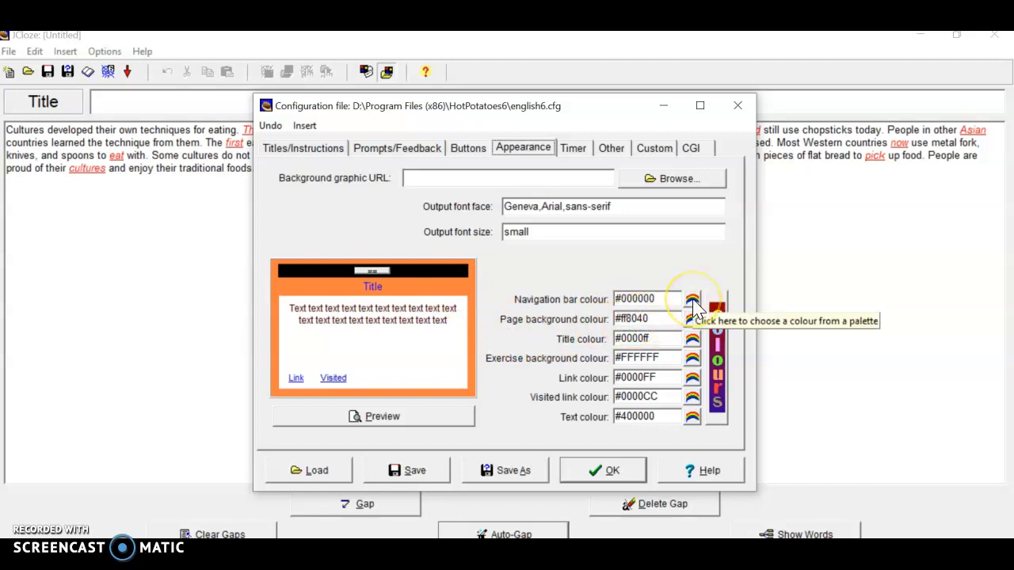
pyautogui.click(692, 301)
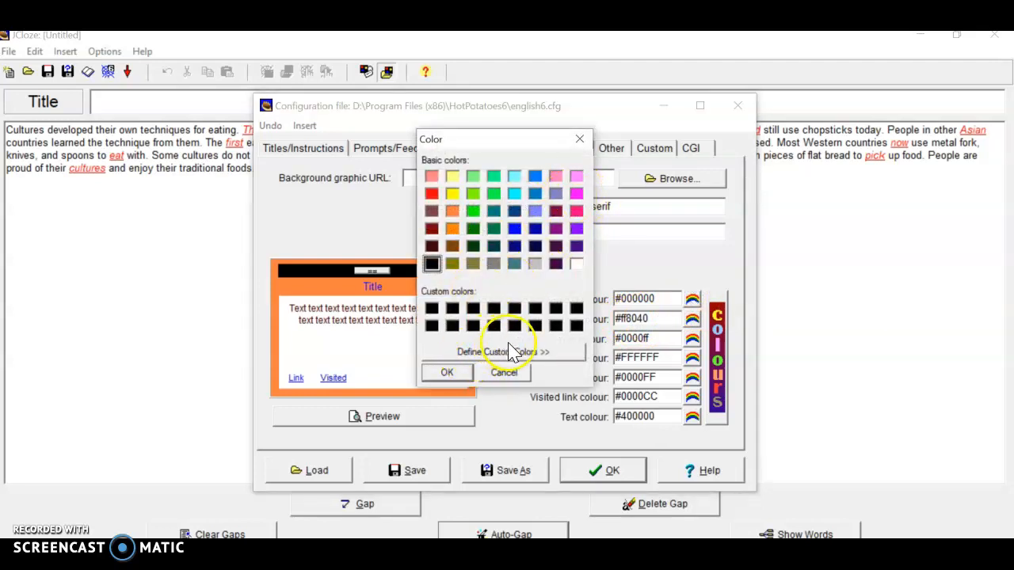
pyautogui.click(579, 141)
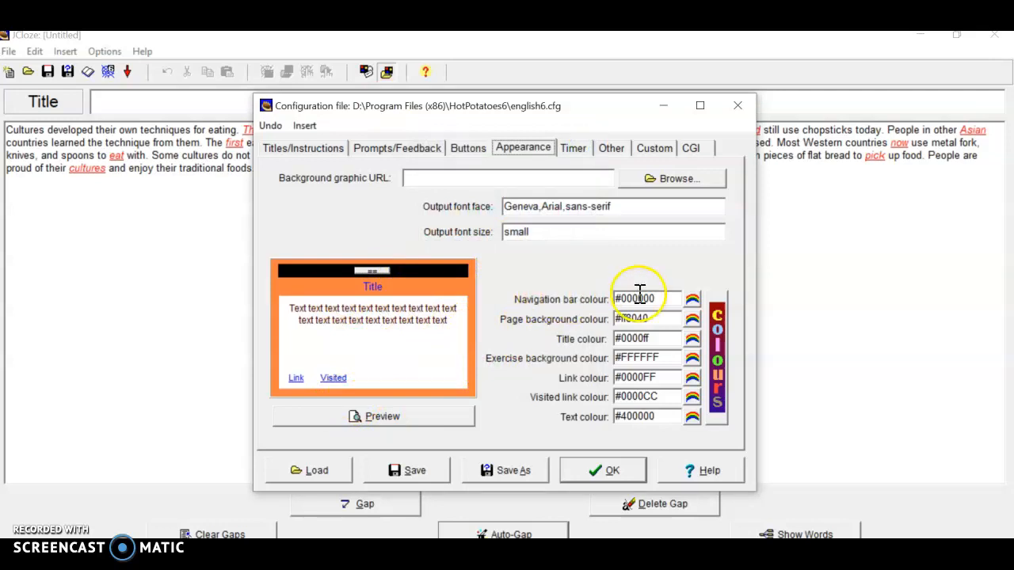
pyautogui.click(692, 301)
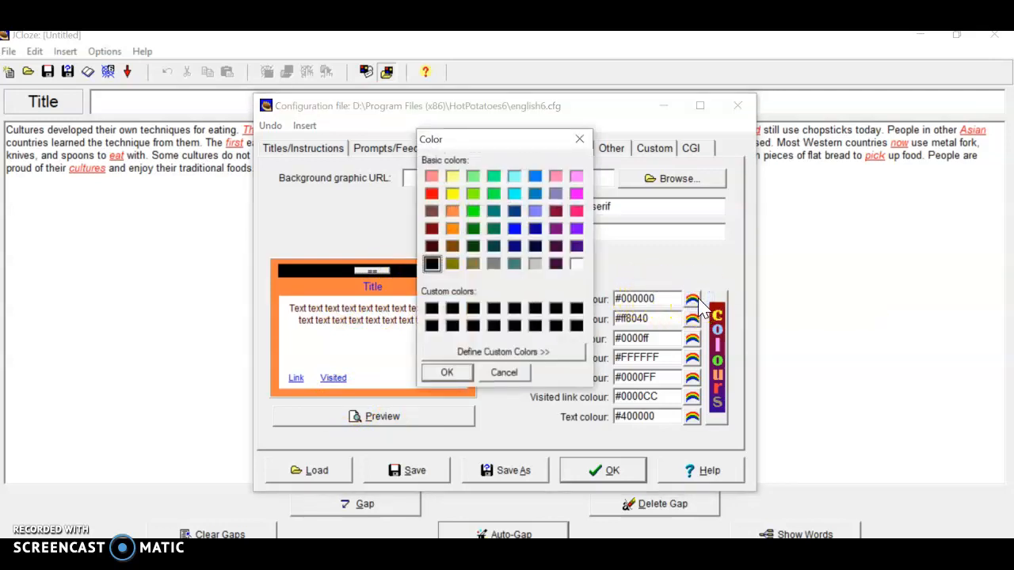
pyautogui.click(578, 212)
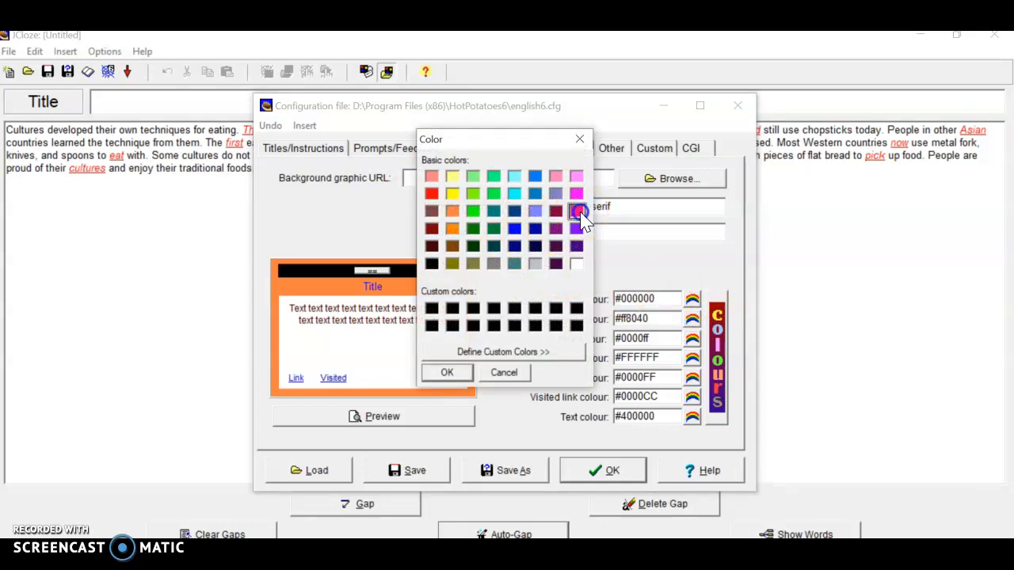
pyautogui.click(441, 373)
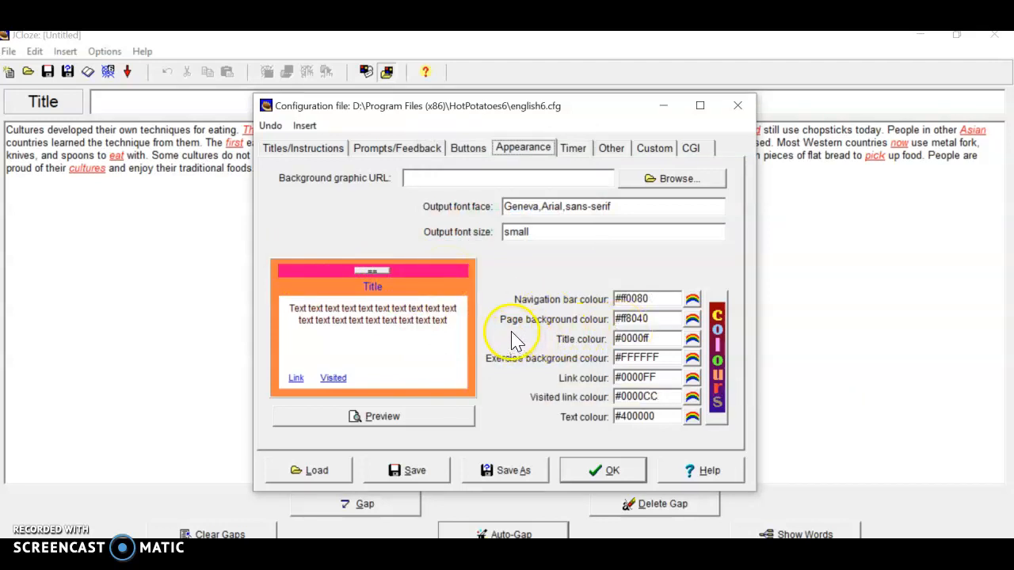
# Set the page background colour to green (#00ff40).
pyautogui.click(693, 320)
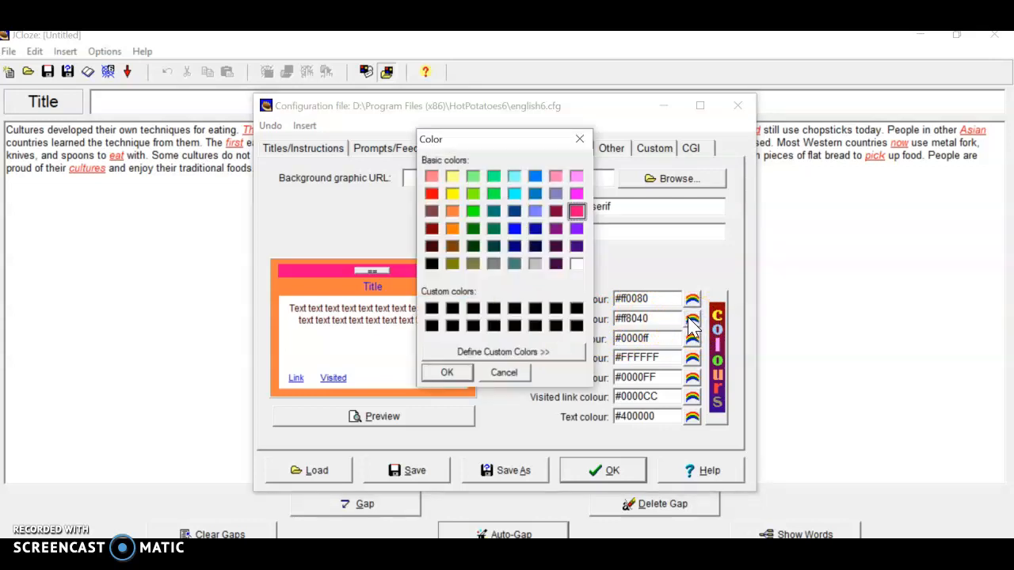
pyautogui.click(452, 231)
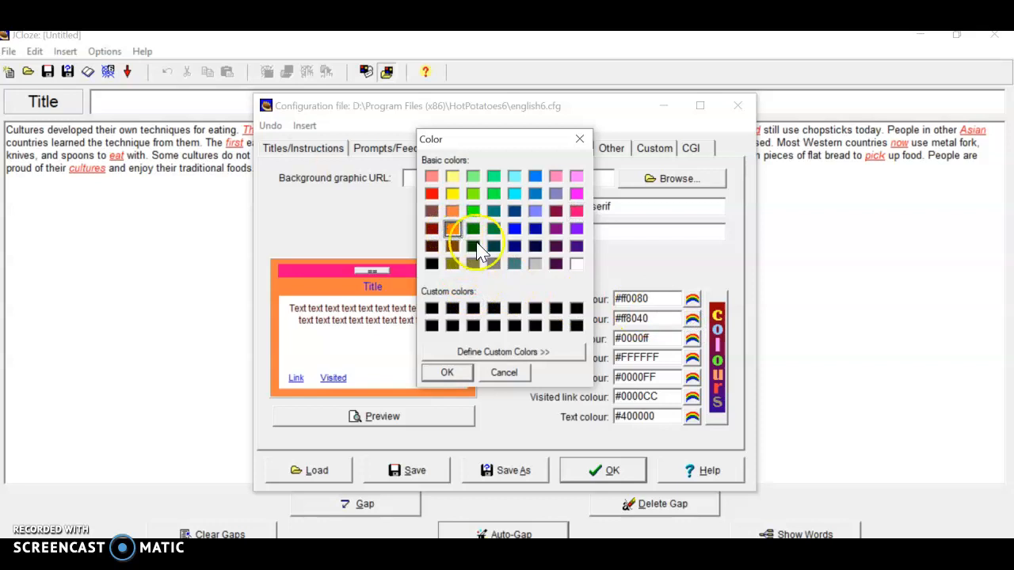
pyautogui.click(555, 247)
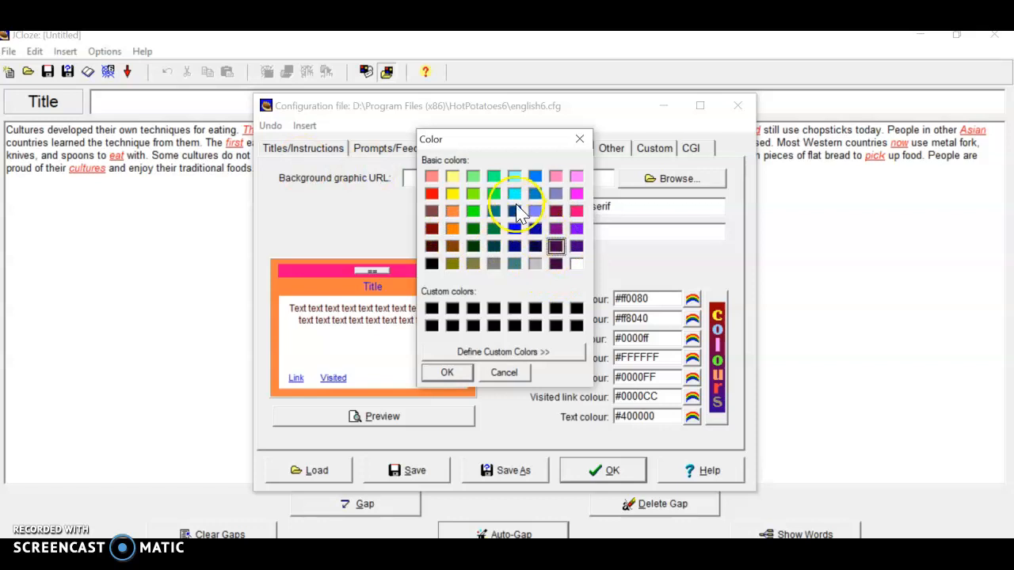
pyautogui.click(492, 195)
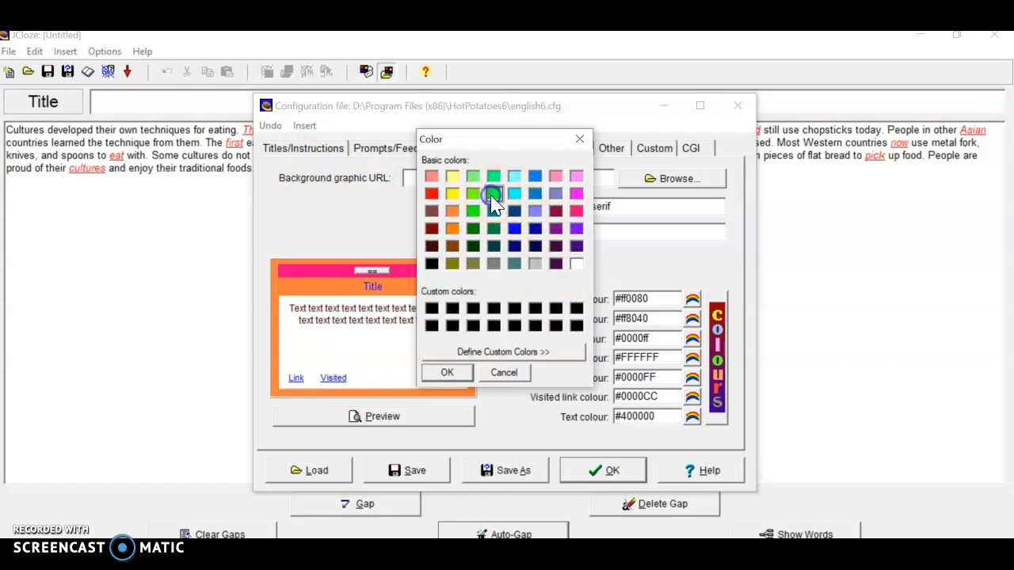
pyautogui.click(448, 370)
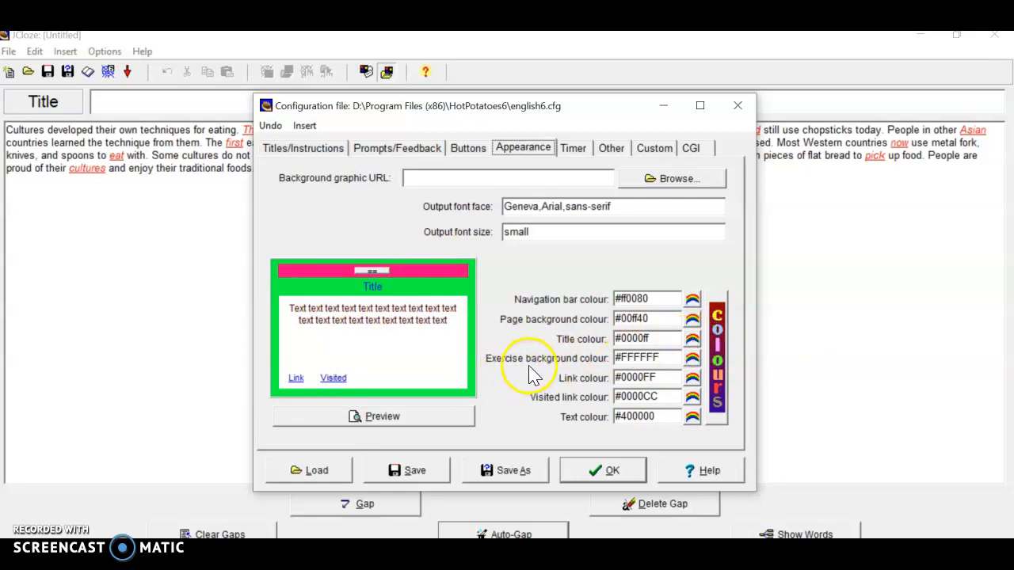
# Set the exercise background colour to light cyan (#80ffff) and the text colour to blue (#0000ff).
pyautogui.click(693, 360)
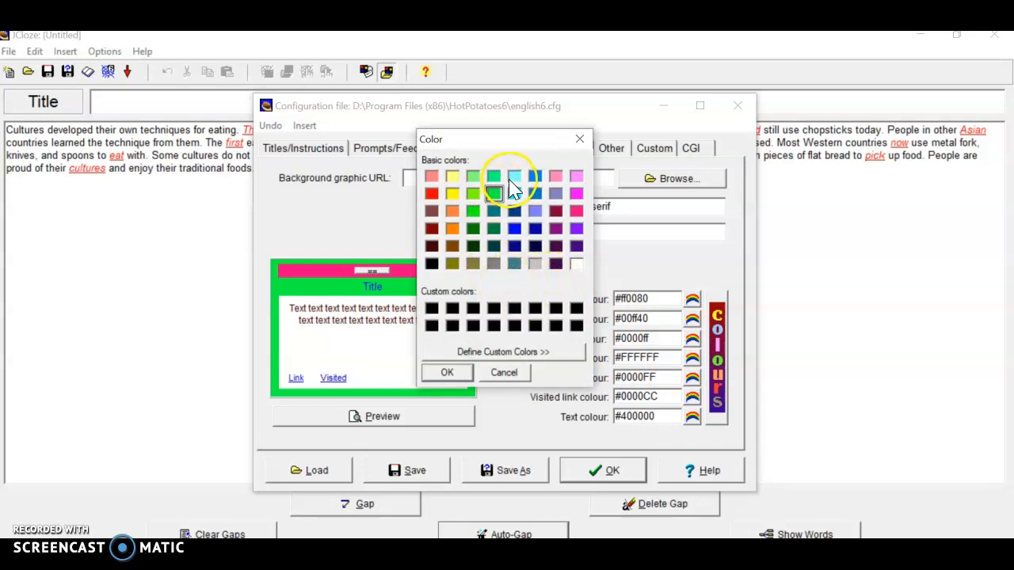
pyautogui.click(451, 372)
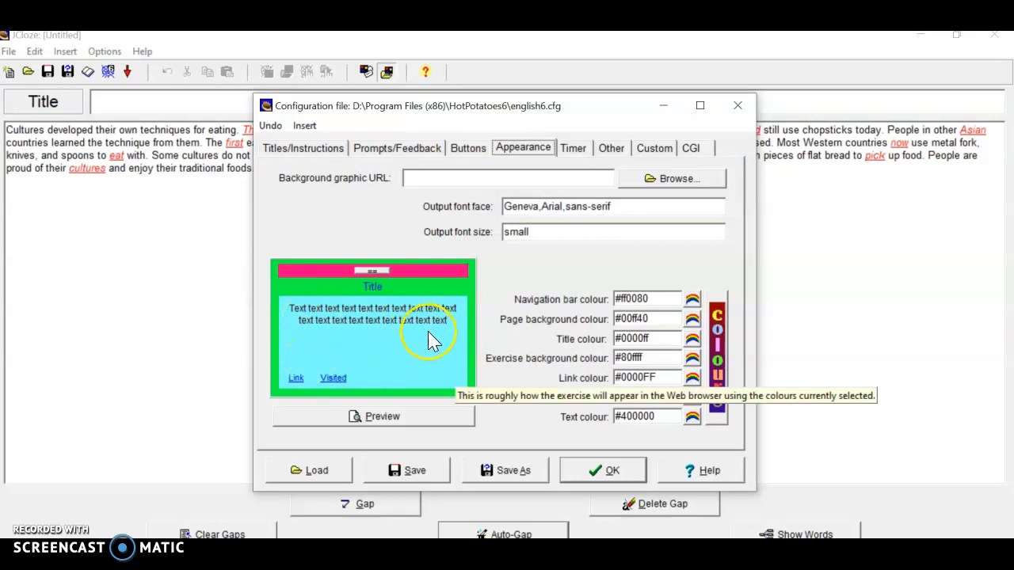
pyautogui.click(692, 417)
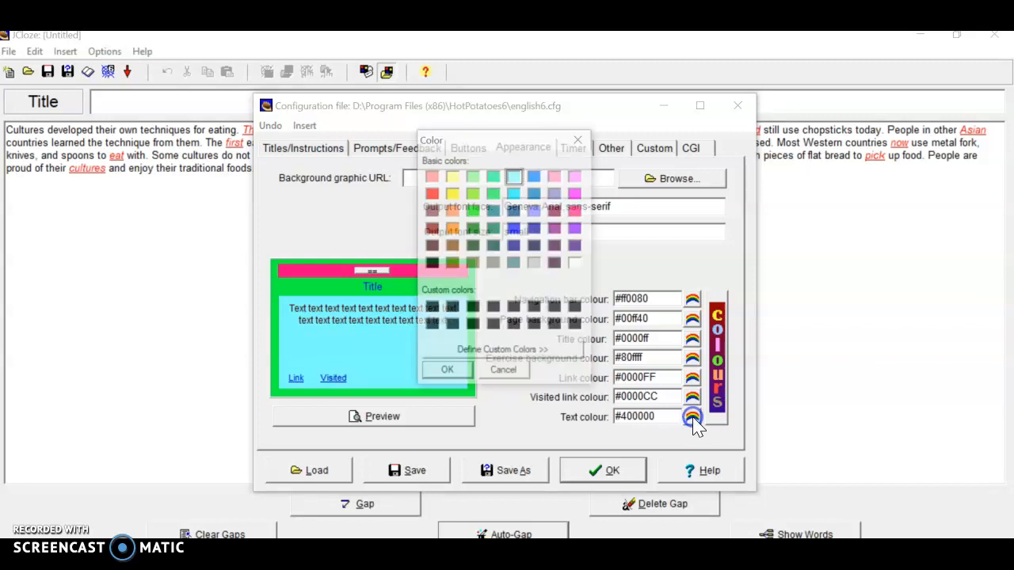
pyautogui.click(515, 231)
pyautogui.click(449, 374)
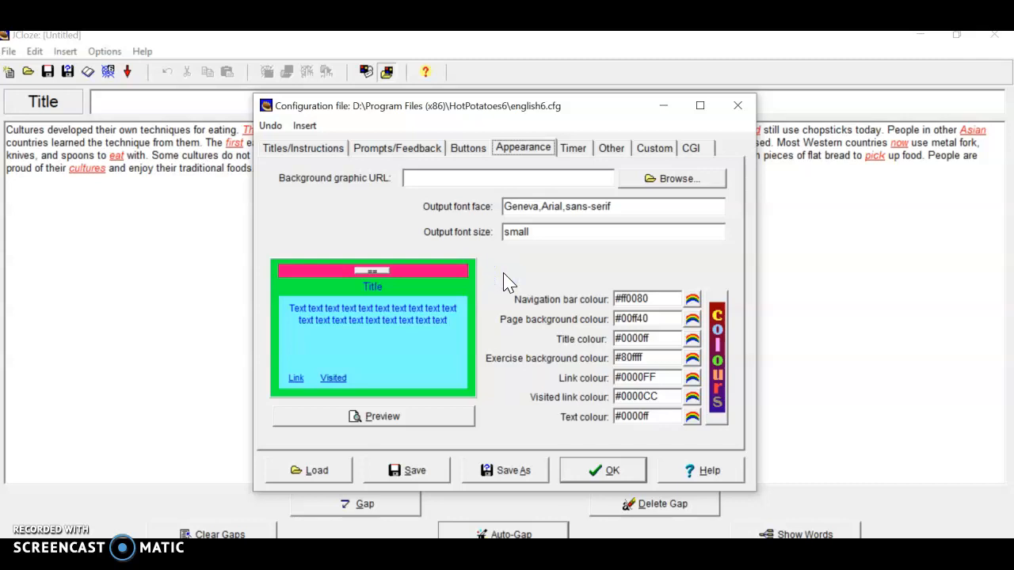
pyautogui.click(337, 358)
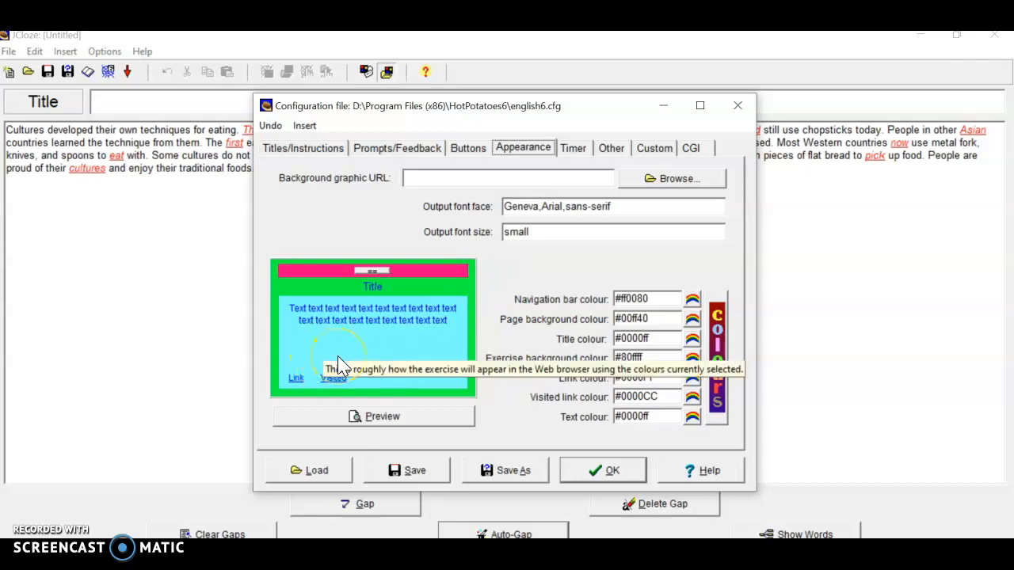
# Review the configuration's timer options, other output options and custom user-defined strings.
pyautogui.click(576, 150)
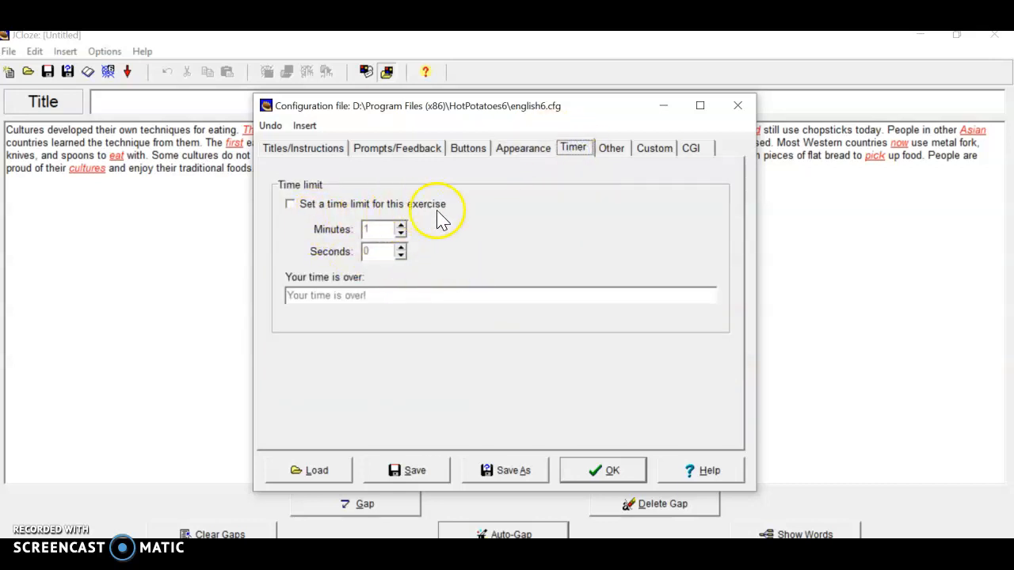
pyautogui.click(610, 151)
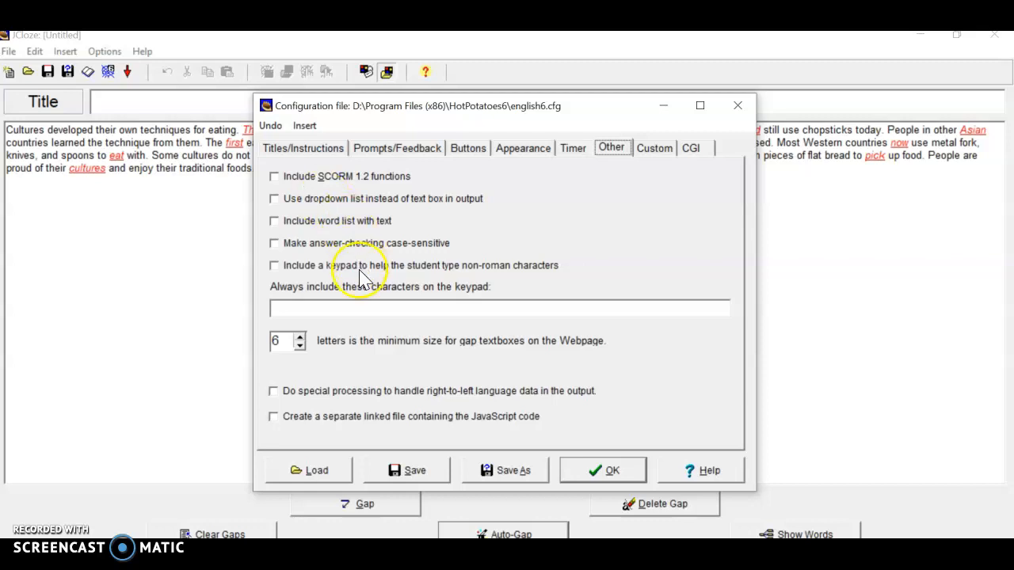
pyautogui.click(654, 150)
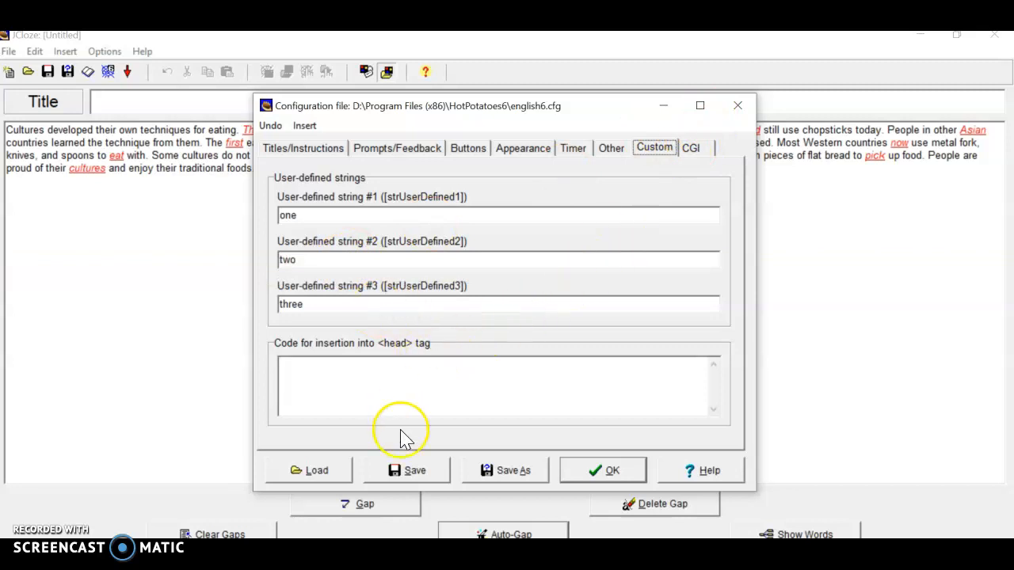
# Accept the configuration and export the exercise as an HTML file named "EatingTqchniques" in the Hot Potatoes Tutorials folder.
pyautogui.click(616, 476)
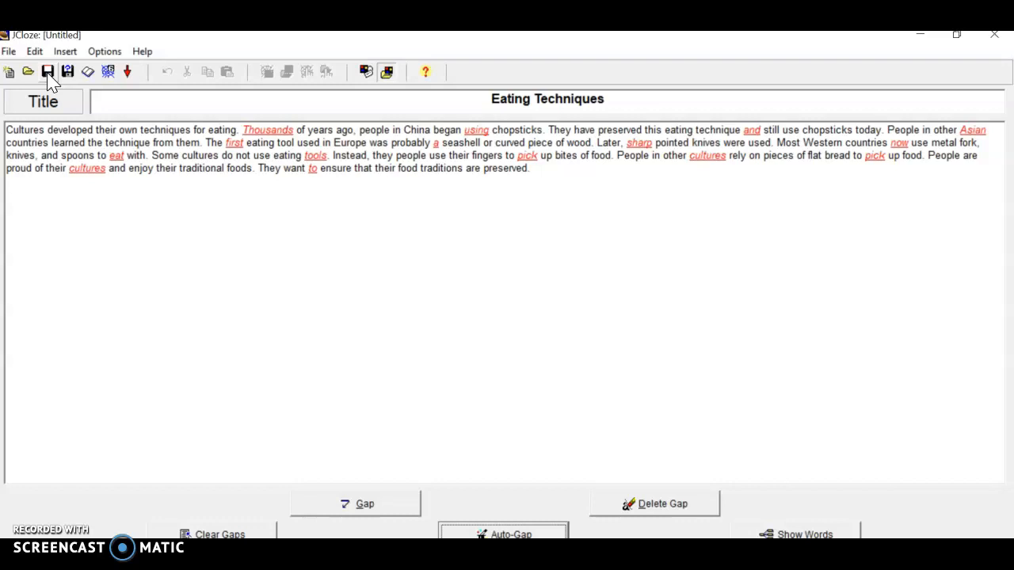
pyautogui.click(108, 73)
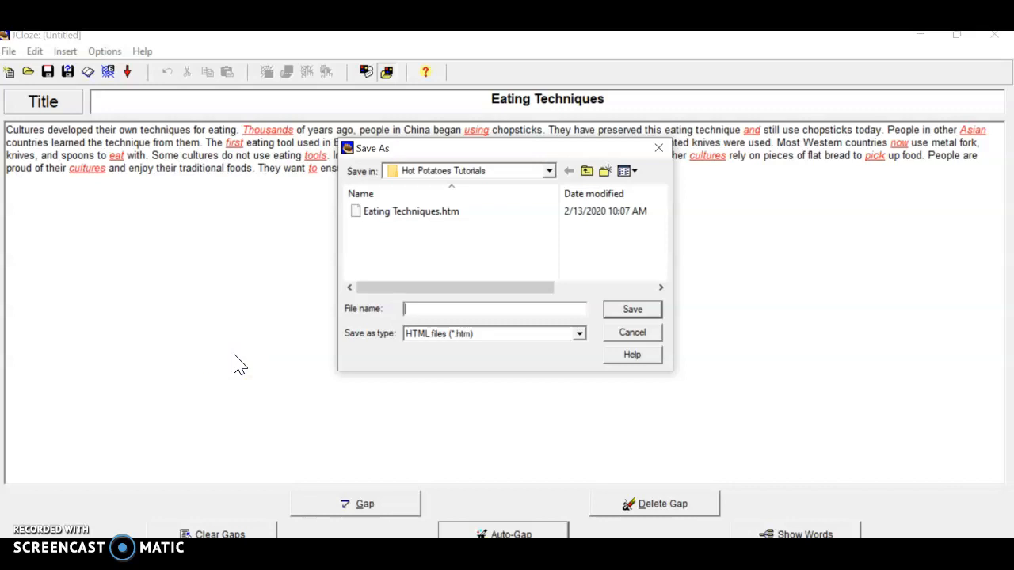
pyautogui.write('E')
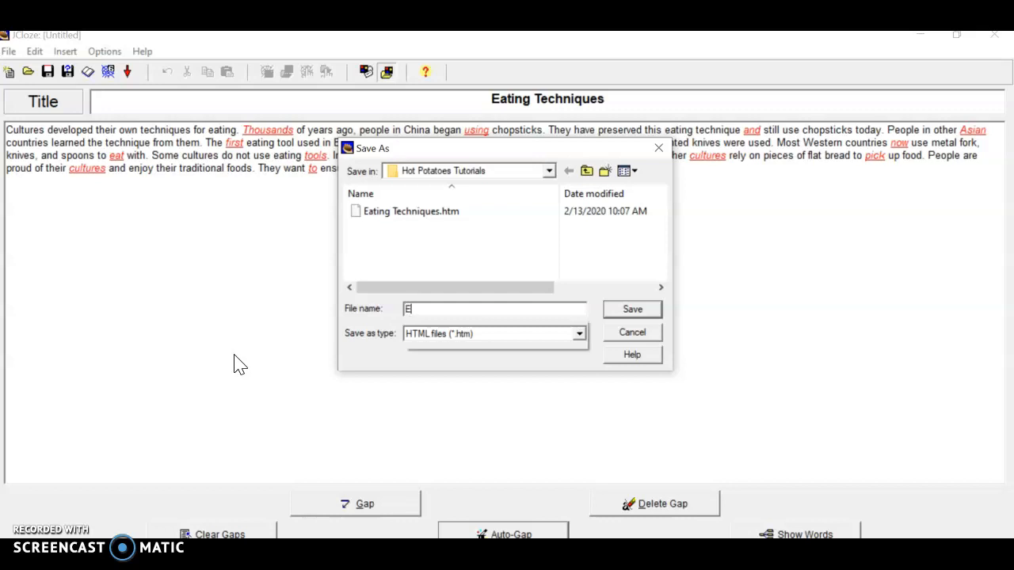
pyautogui.write('ating')
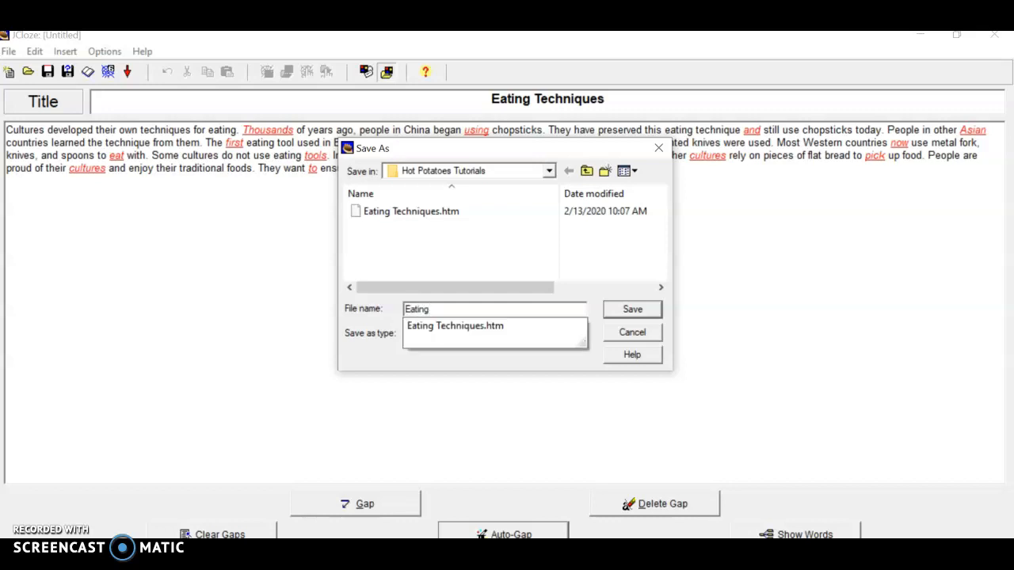
pyautogui.write('Tqchniques')
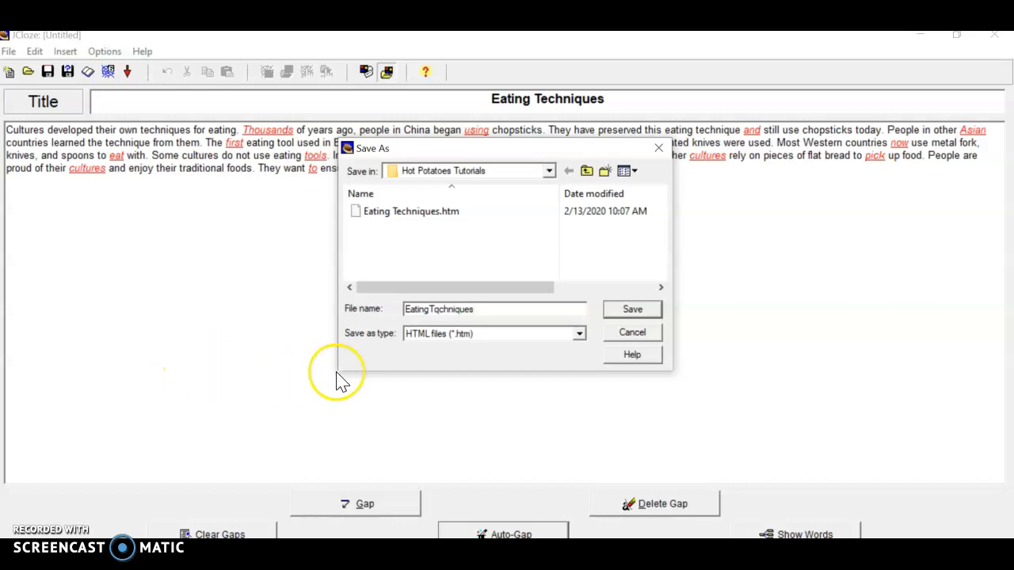
pyautogui.click(620, 314)
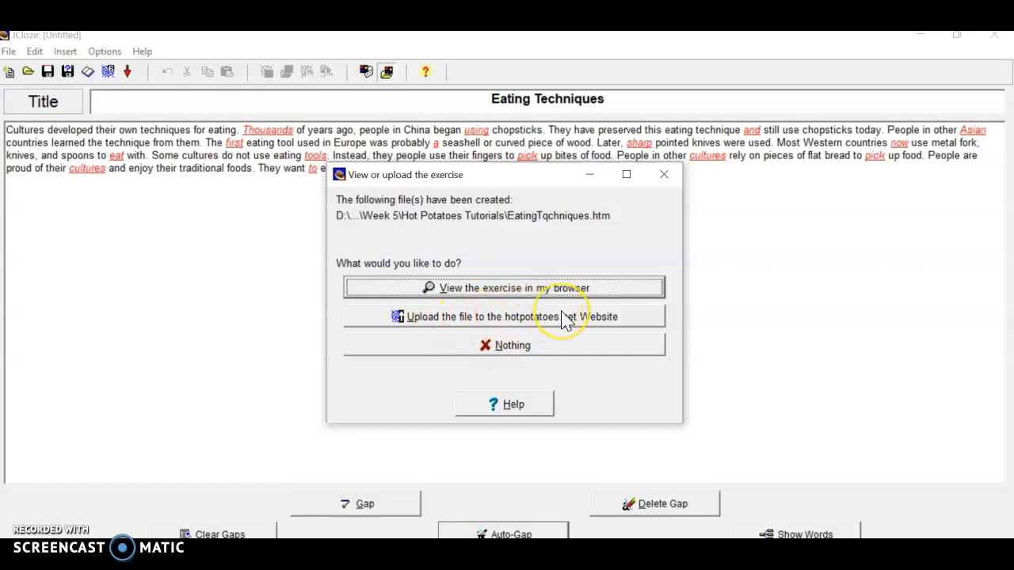
# View the exported exercise in the browser and try the first two gaps with "Many" and "to use".
pyautogui.click(538, 293)
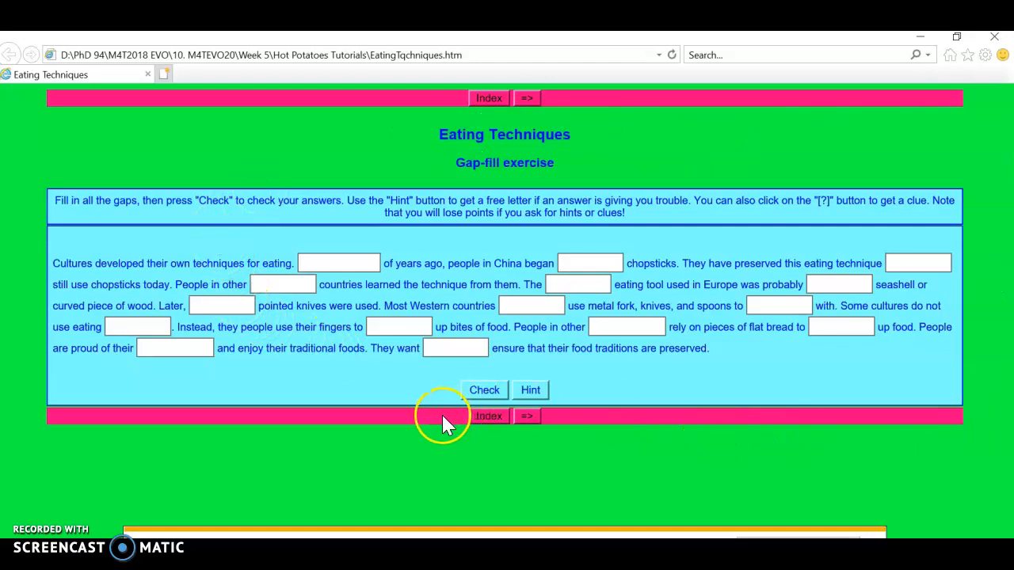
pyautogui.click(357, 263)
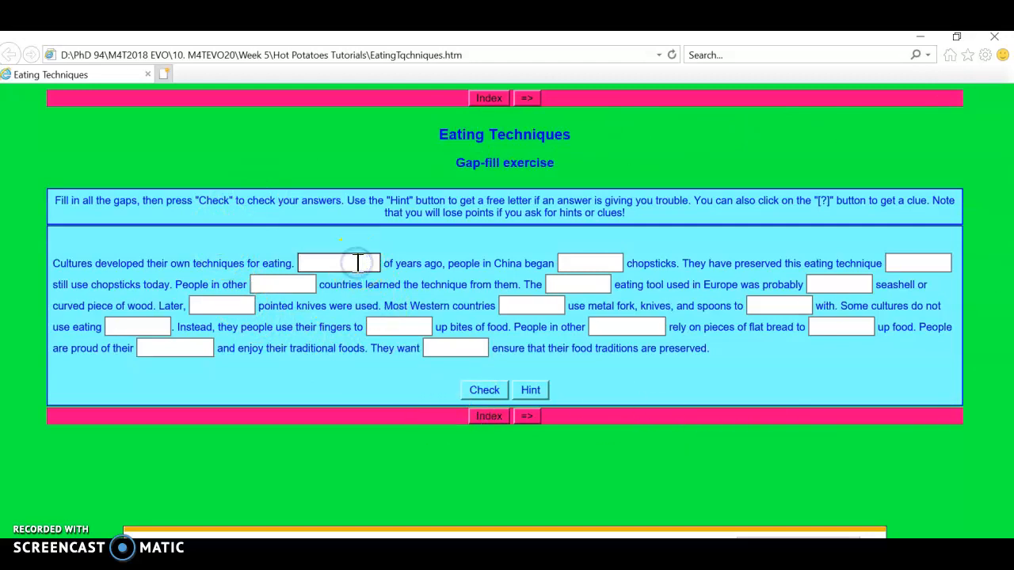
pyautogui.click(357, 262)
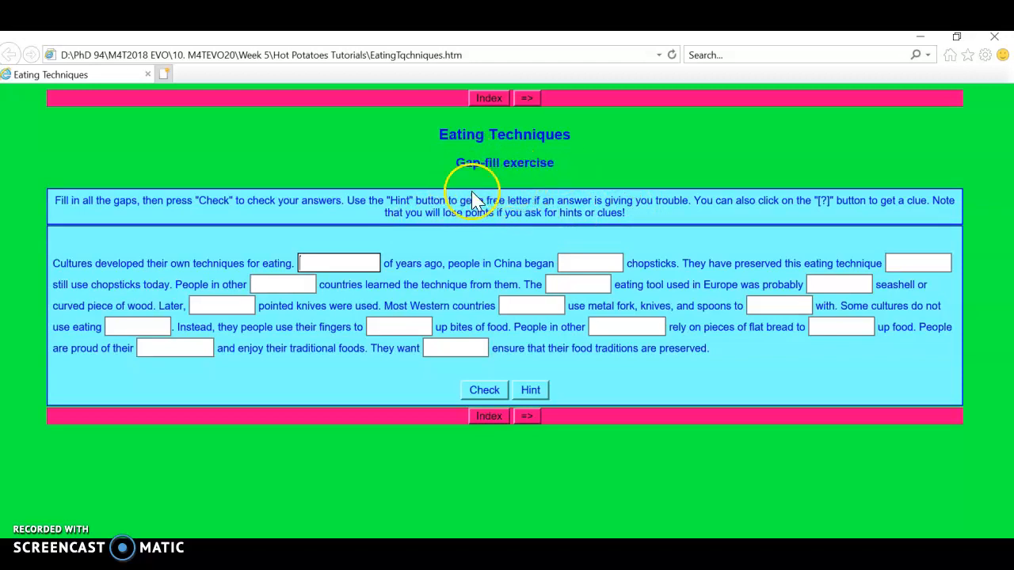
pyautogui.click(321, 262)
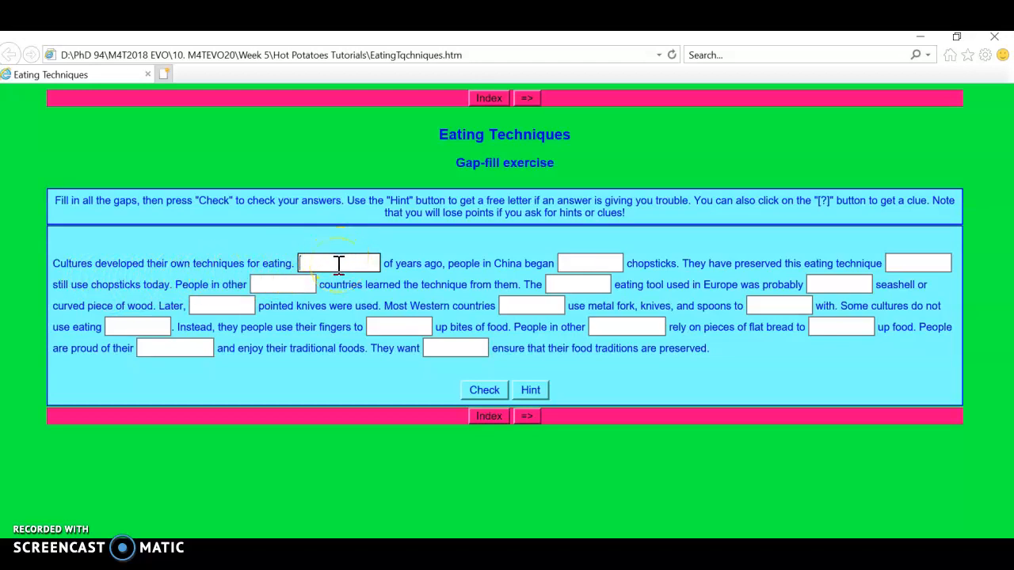
pyautogui.write('Many')
pyautogui.click(372, 263)
pyautogui.click(371, 263)
pyautogui.write('M')
pyautogui.click(583, 262)
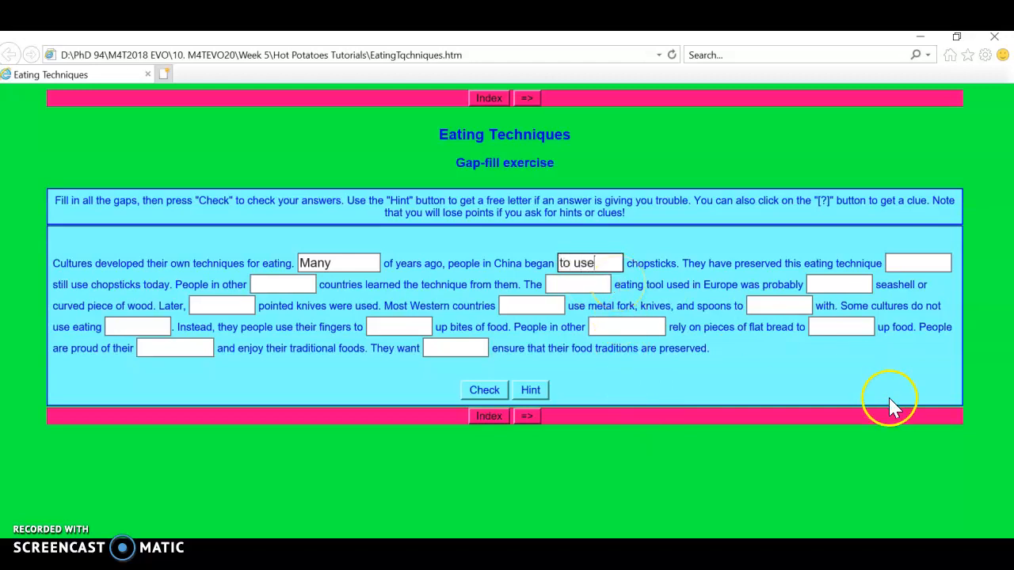
pyautogui.click(936, 262)
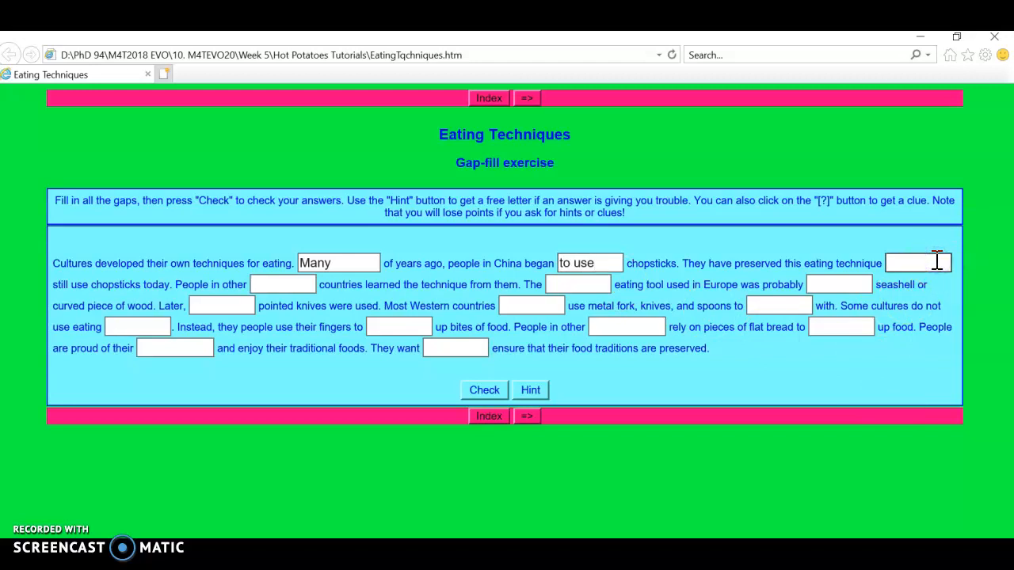
pyautogui.click(529, 392)
pyautogui.click(529, 396)
pyautogui.click(484, 394)
pyautogui.click(484, 392)
pyautogui.click(267, 284)
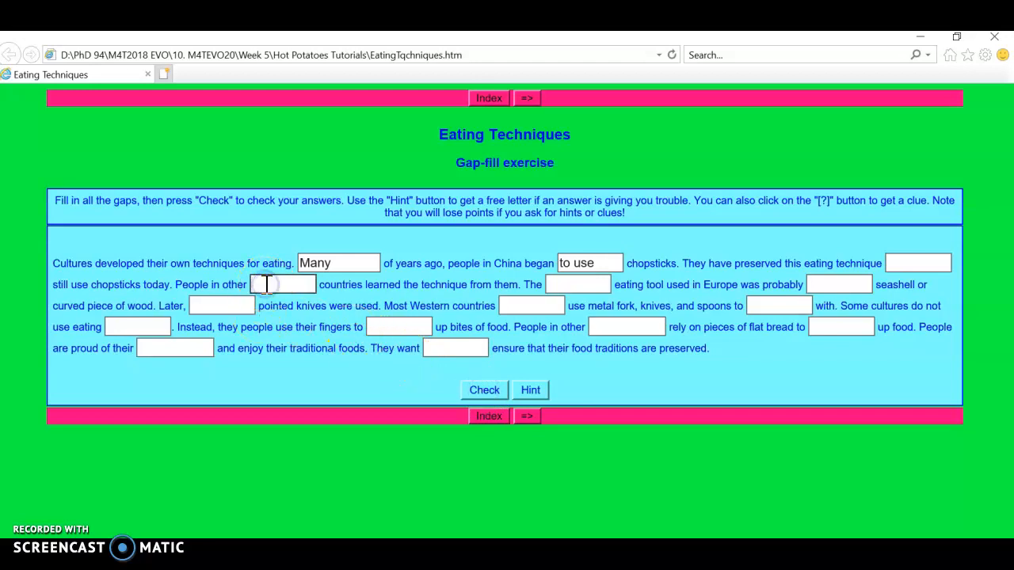
pyautogui.click(492, 420)
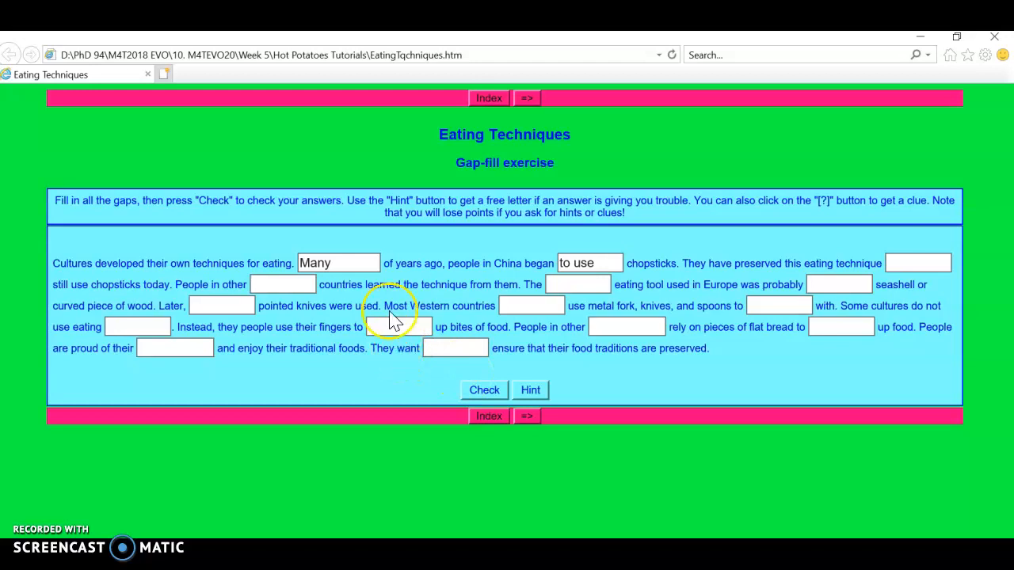
# Try "is" in the gap before "countries" and "am" in the gap before "eating tool", and close the browser preview.
pyautogui.click(292, 278)
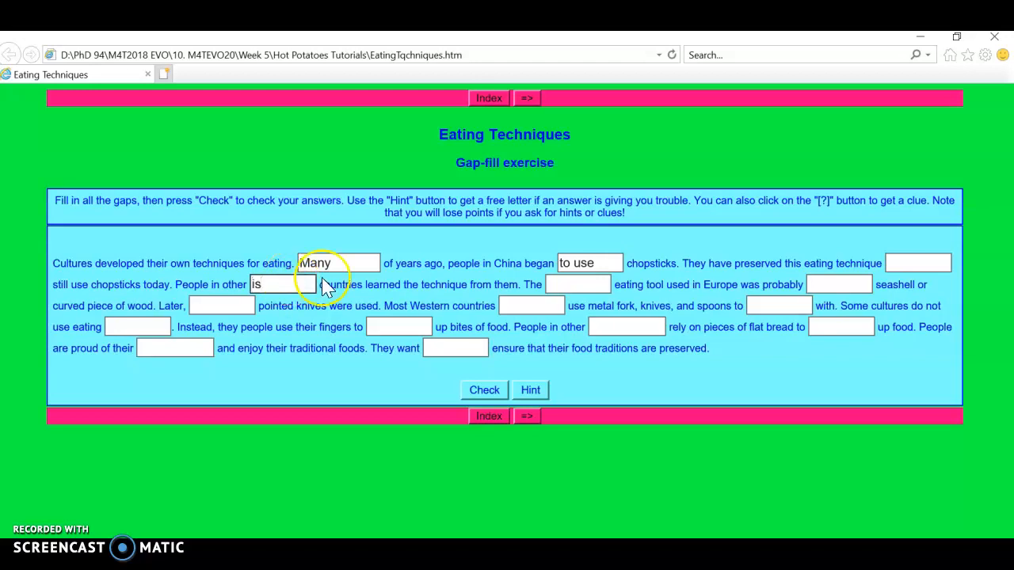
pyautogui.click(574, 287)
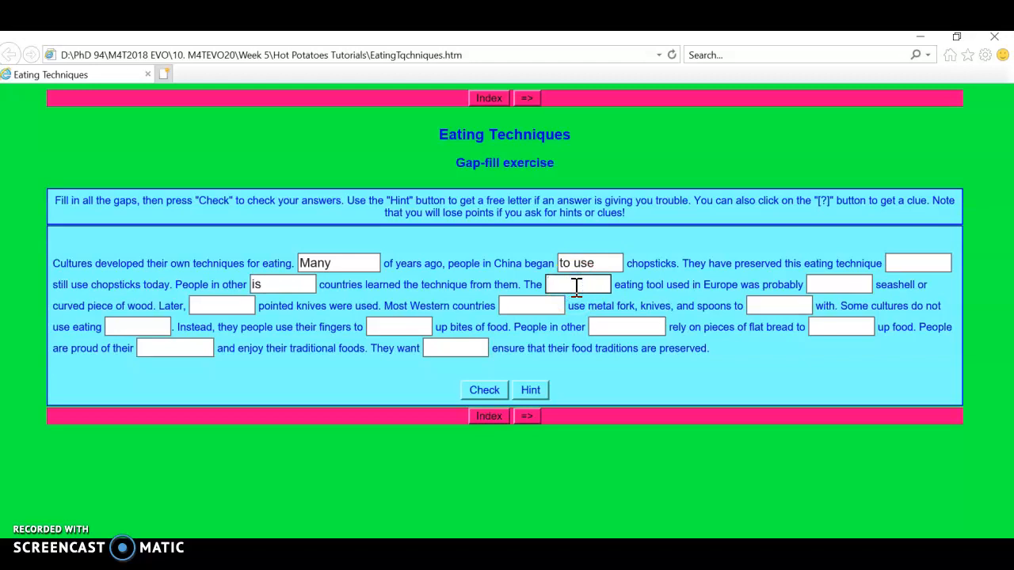
pyautogui.click(909, 256)
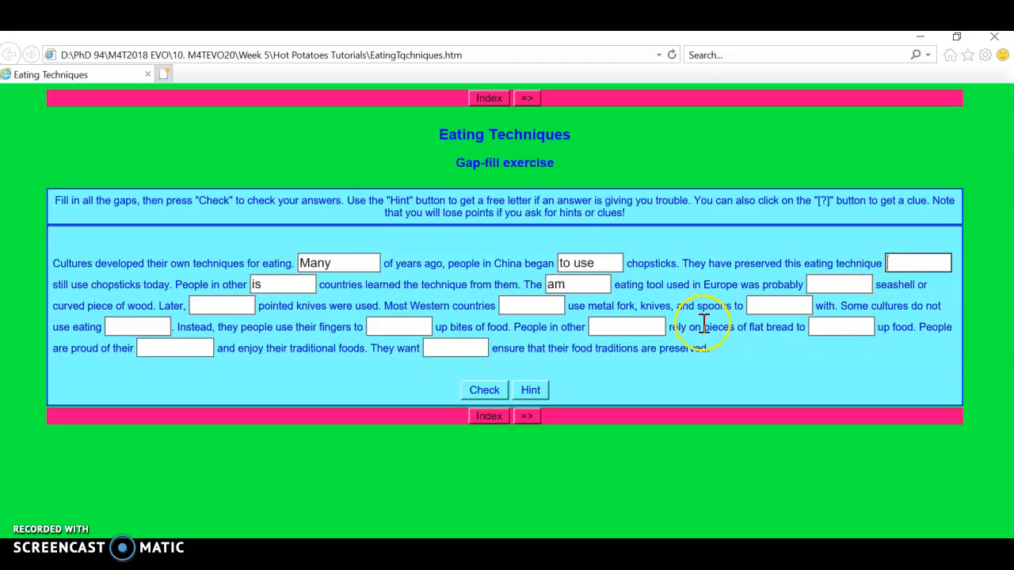
pyautogui.click(589, 285)
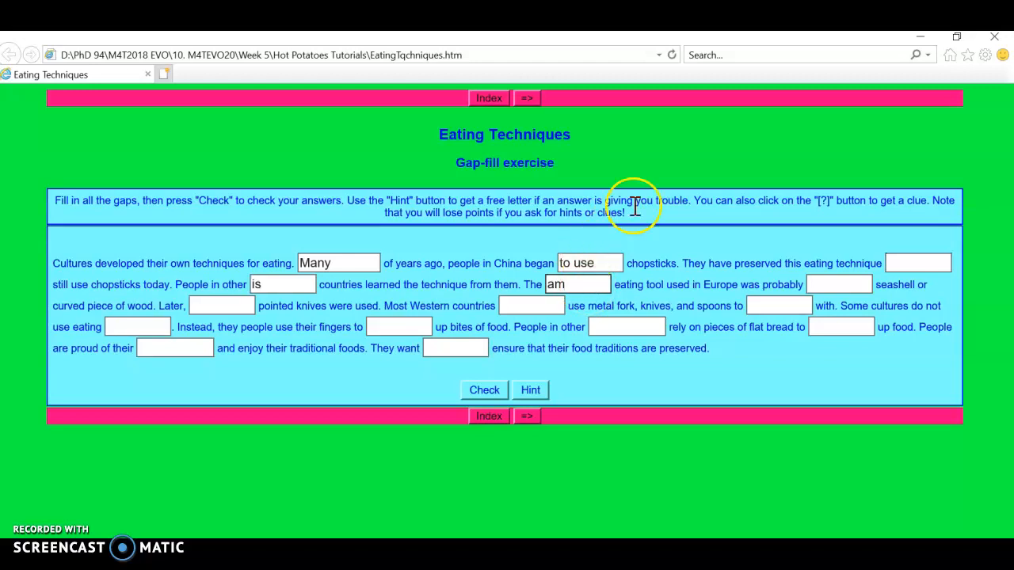
pyautogui.click(994, 37)
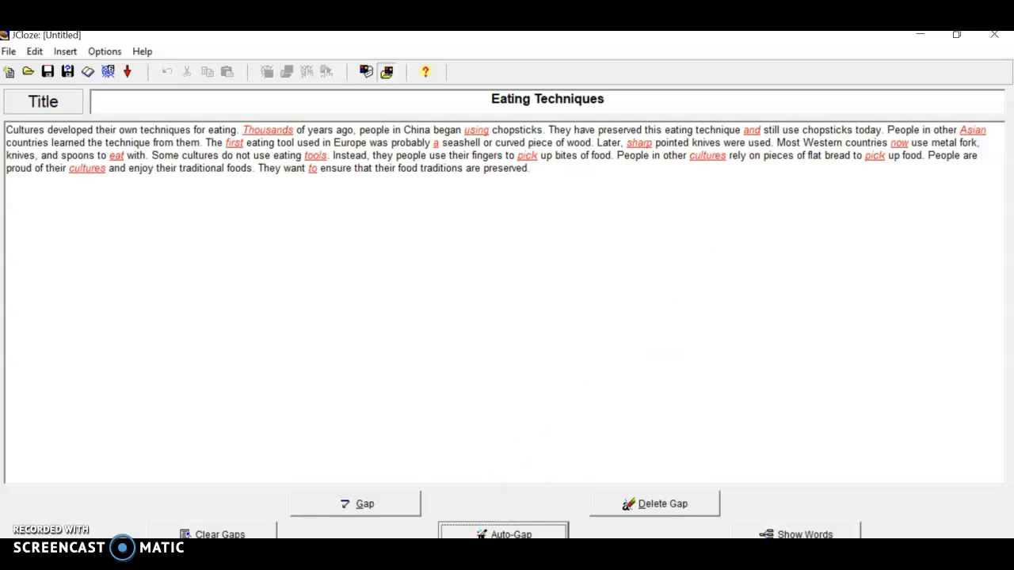
# Switch from JCloze to the Hot Potatoes launcher window.
pyautogui.moveTo(461, 566)
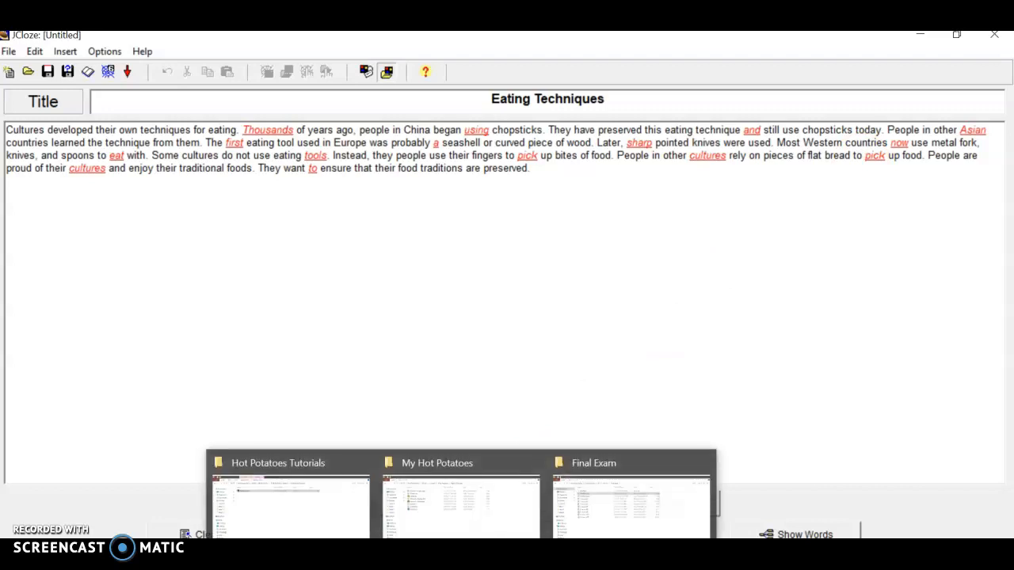
pyautogui.click(341, 530)
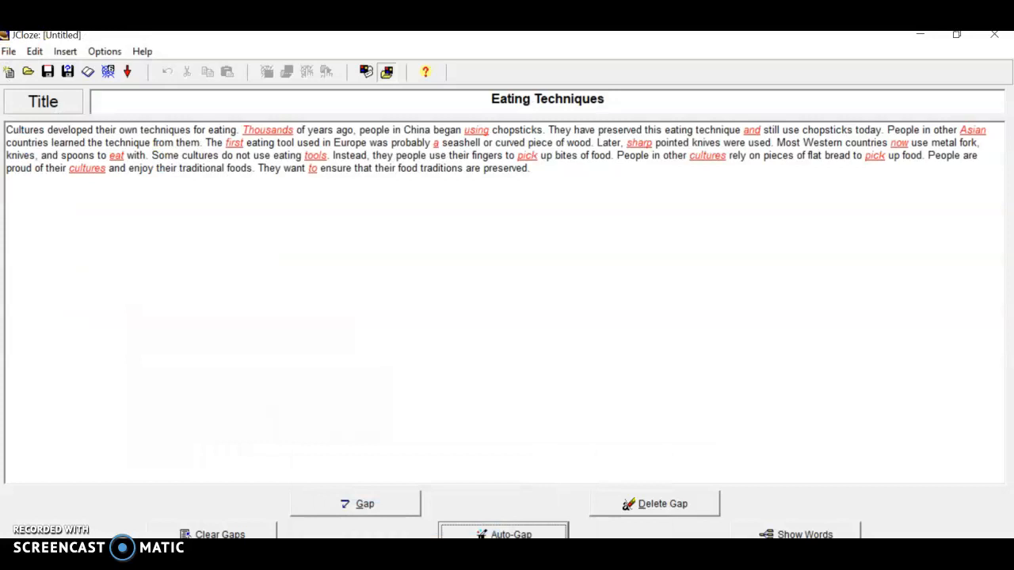
pyautogui.moveTo(431, 566)
pyautogui.hotkey('alt', 'Tab')
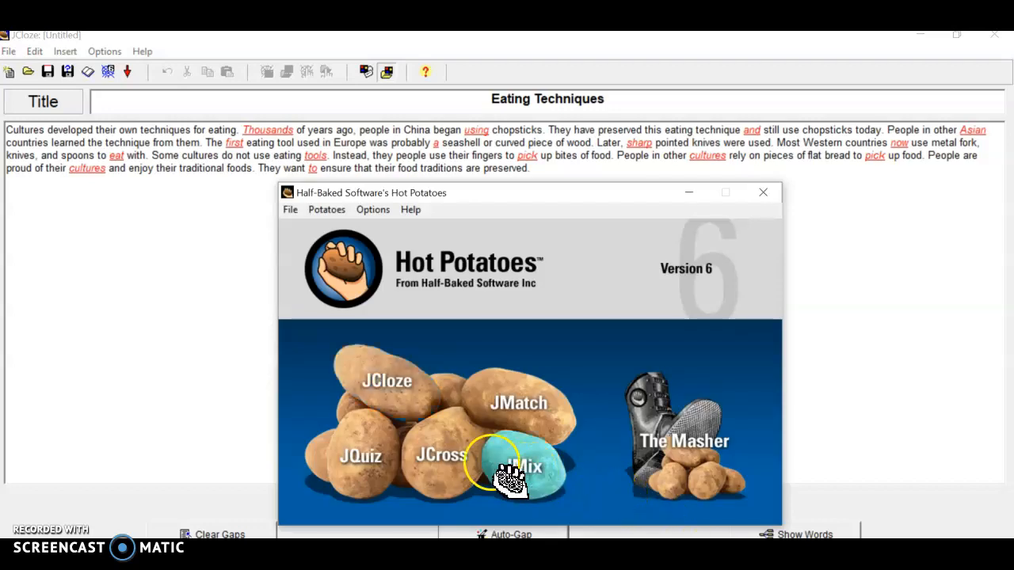